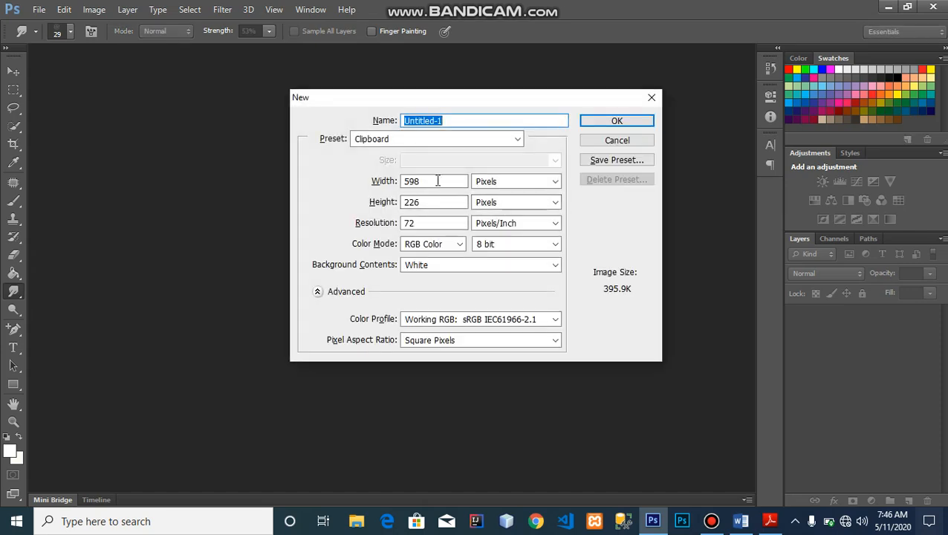
- Create a new document 1920 pixels wide and 1900 pixels high
click(437, 181)
drag(438, 180, 401, 183)
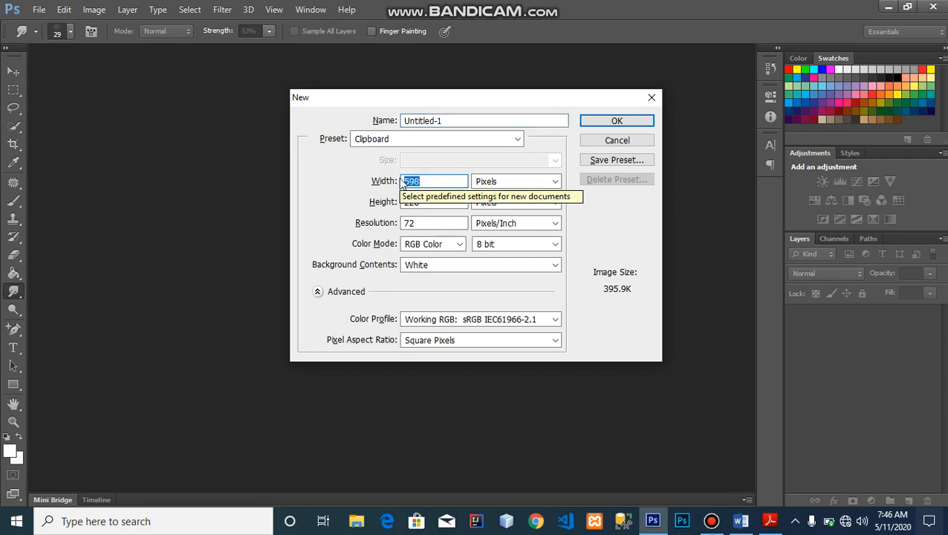
text(1)
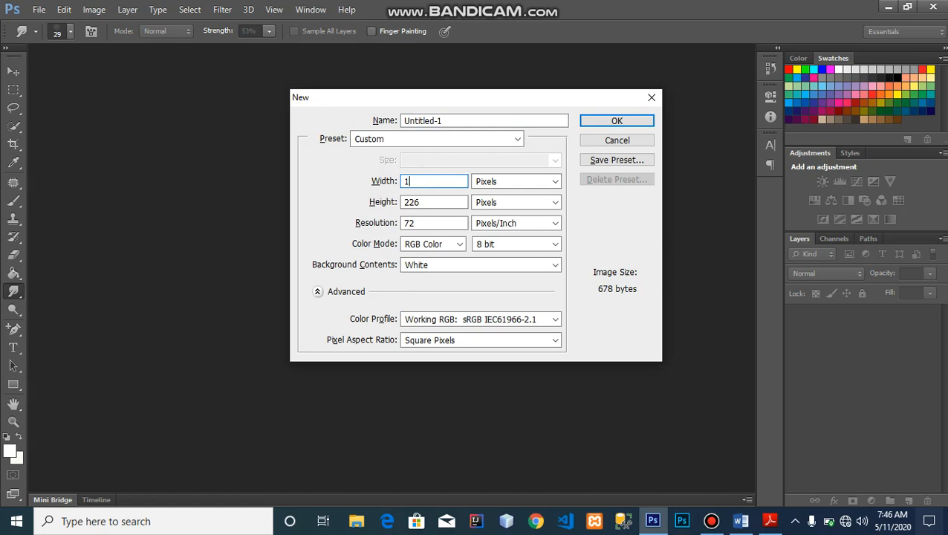
text(220)
click(414, 181)
key(BackSpace)
text(2)
key(BackSpace)
text(9)
drag(428, 202, 405, 200)
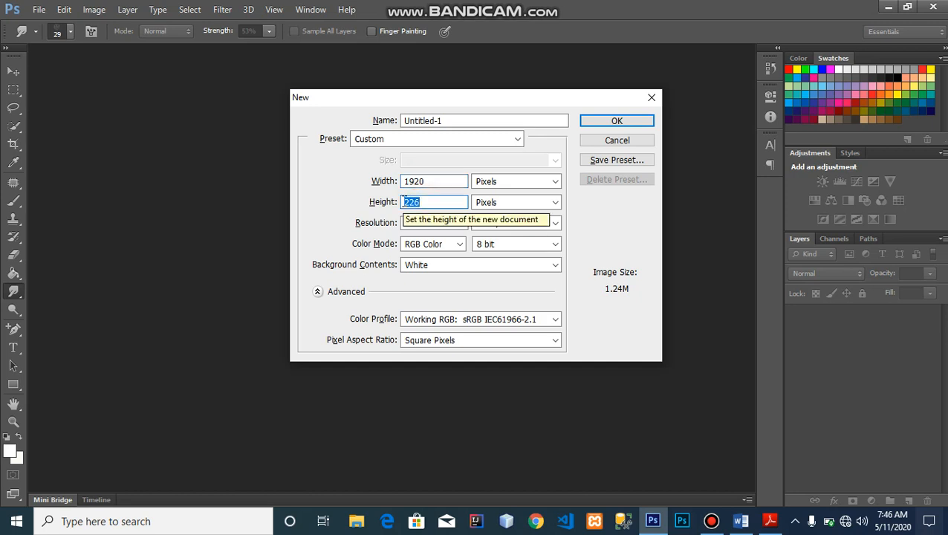
text(1900)
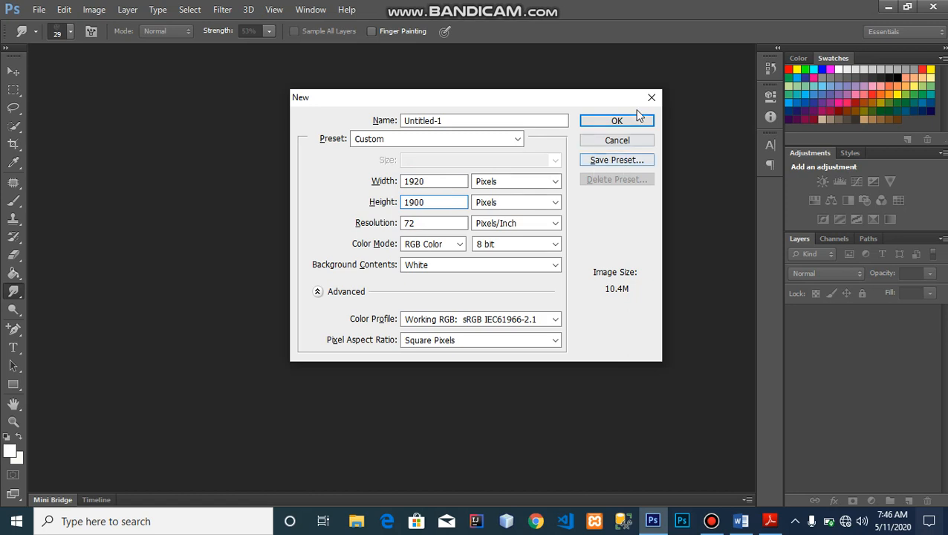
click(634, 120)
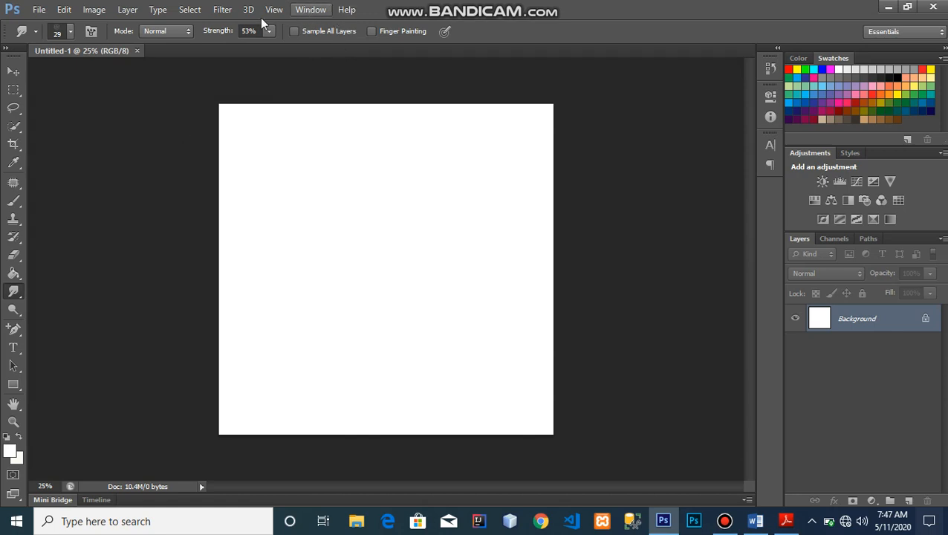
- Open the Plug-Ins page of Preferences from the Edit menu
click(66, 10)
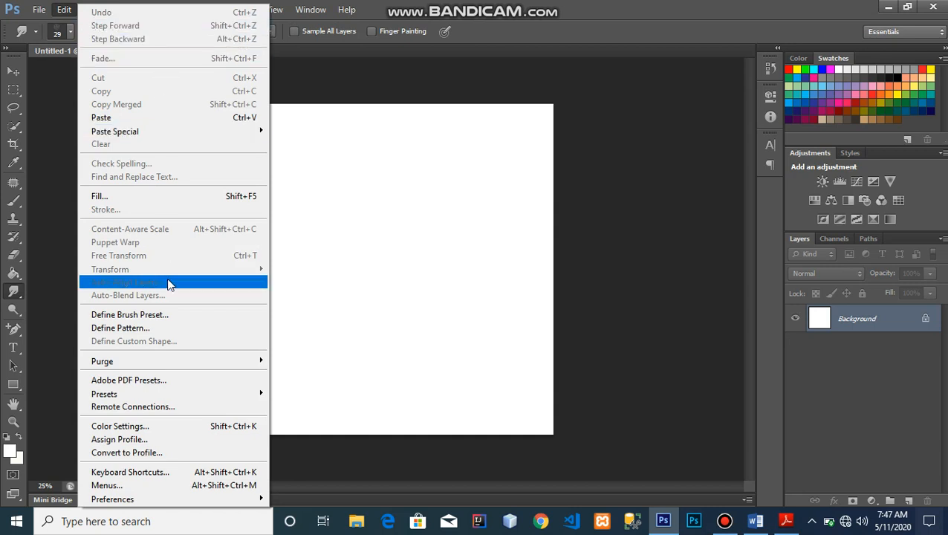
mouse_move(175, 499)
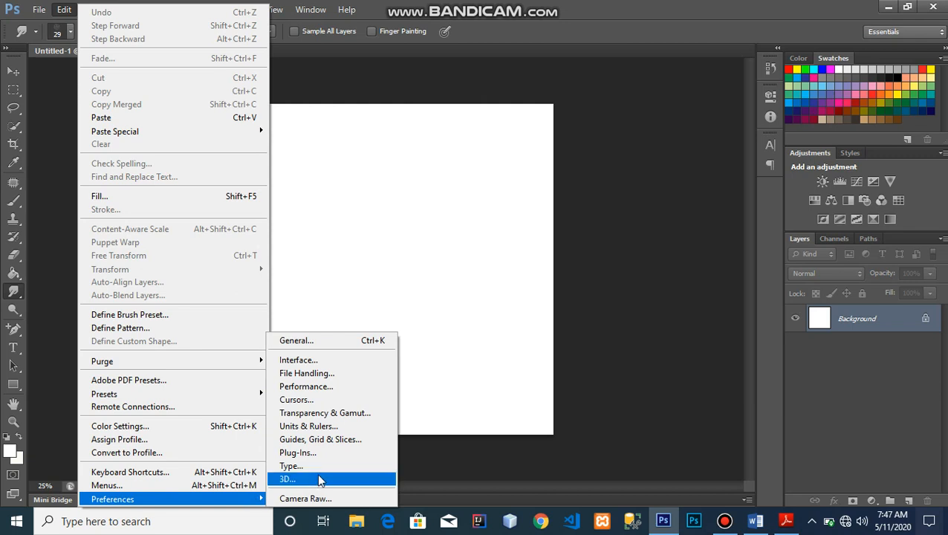
click(309, 453)
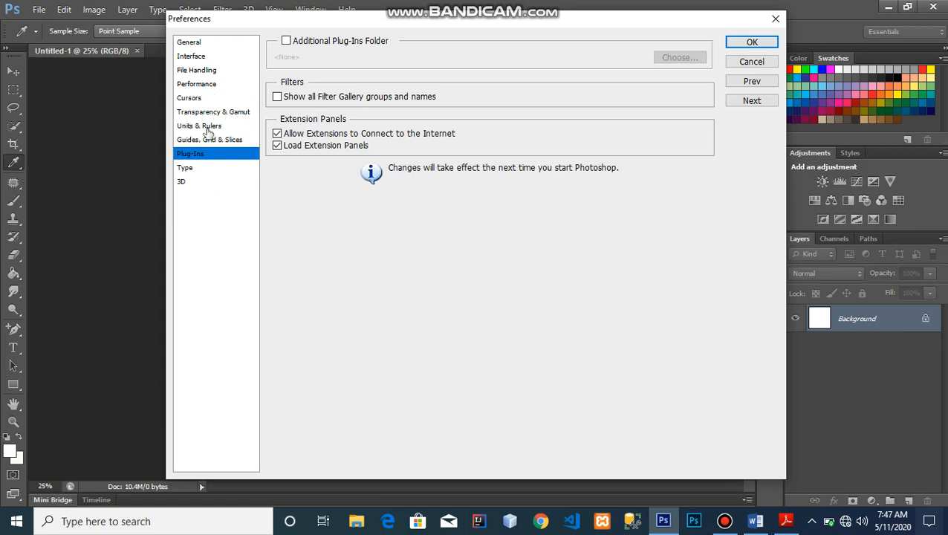
- On the Interface page, try several colour themes before returning to dark grey
click(205, 57)
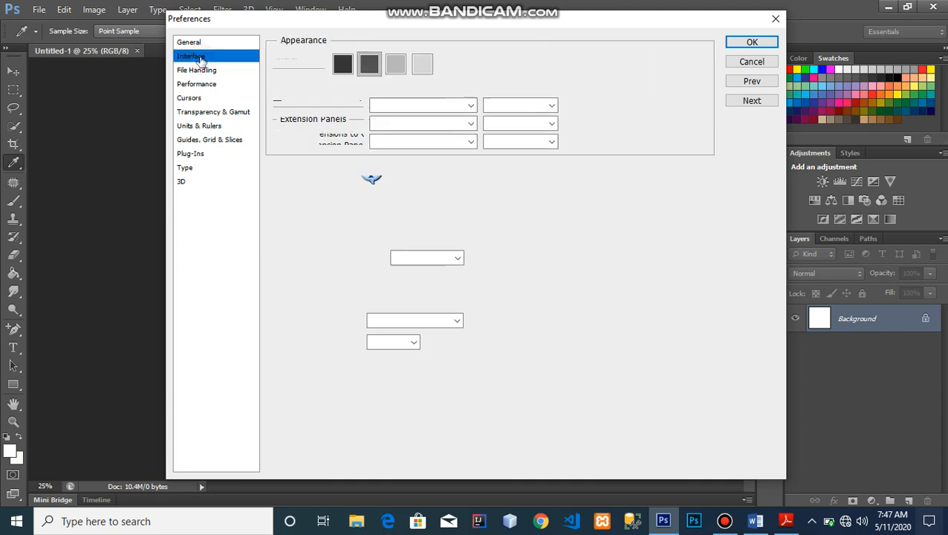
drag(456, 20, 438, 87)
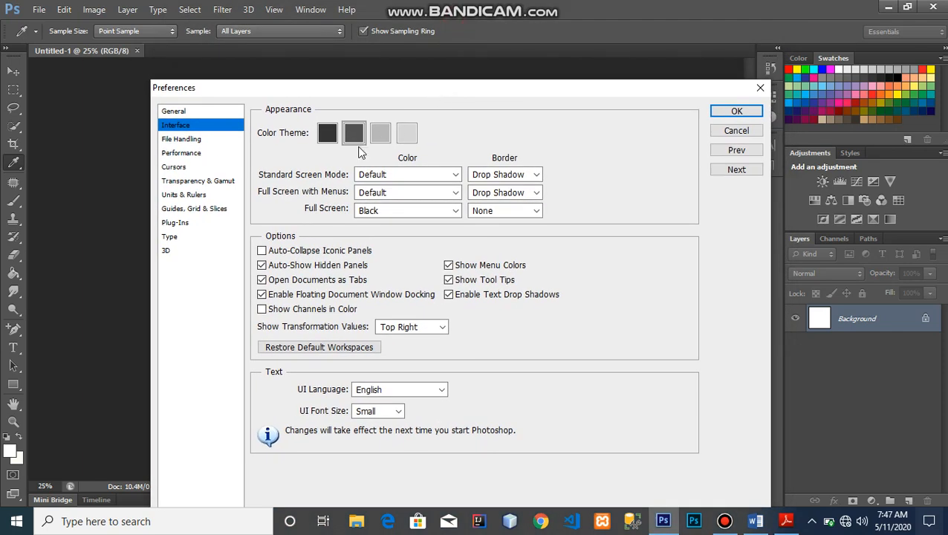
click(383, 132)
click(407, 132)
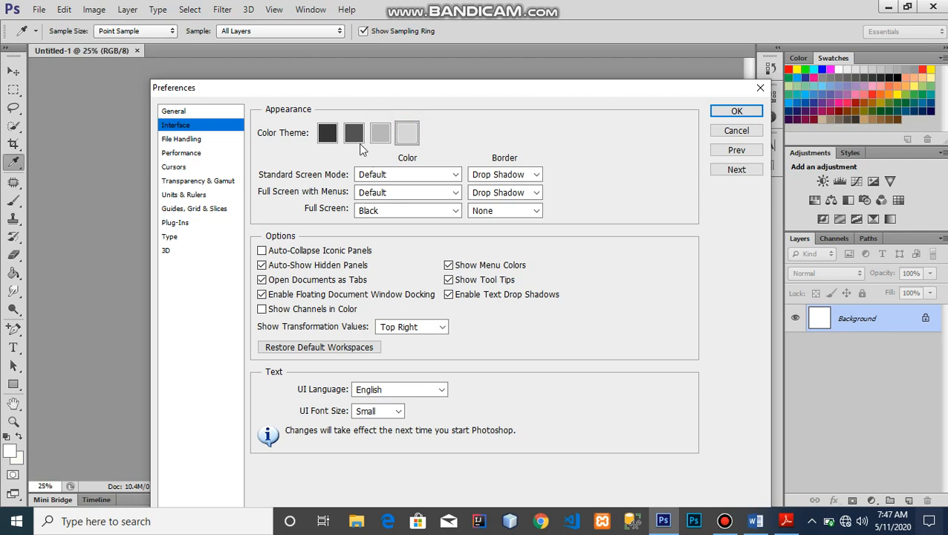
click(318, 137)
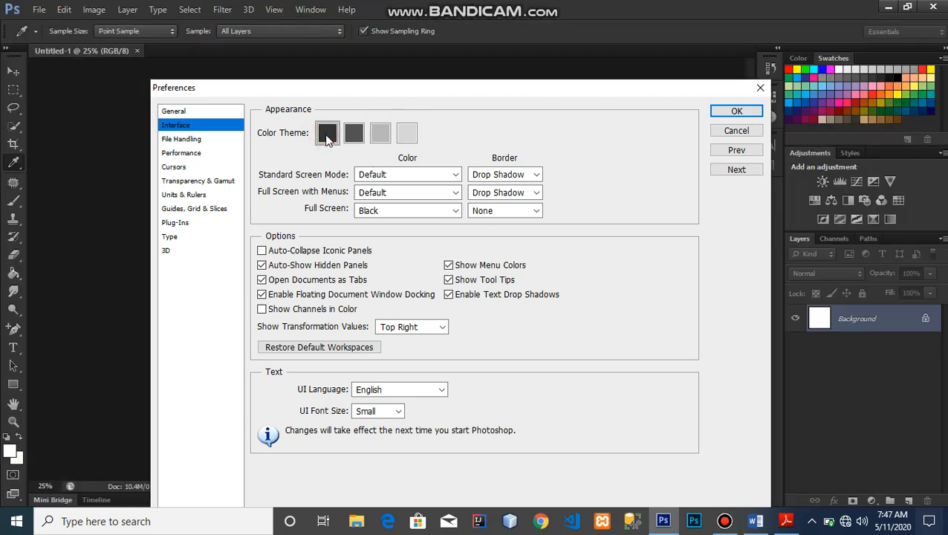
click(356, 136)
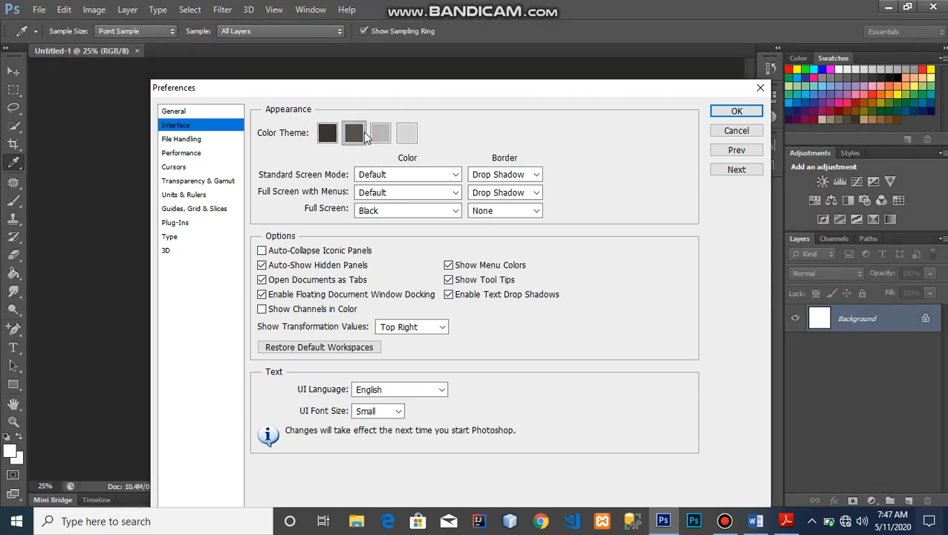
click(333, 135)
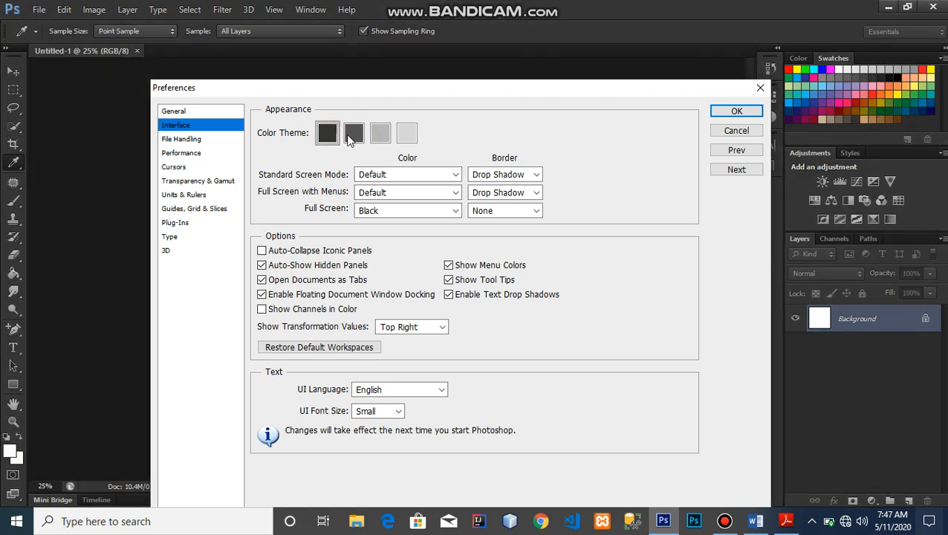
click(351, 135)
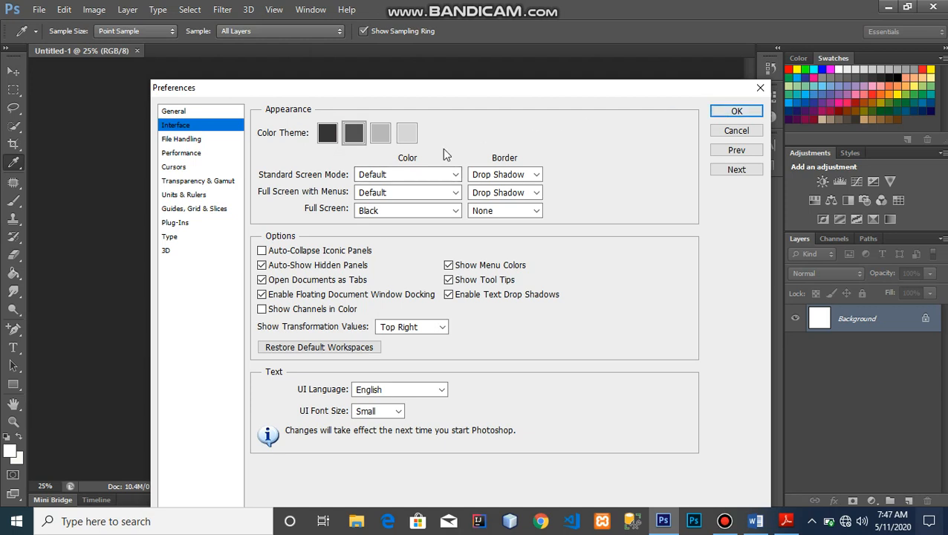
- Try red, brown and pink transparency grid colours, then discard the colour change
click(197, 182)
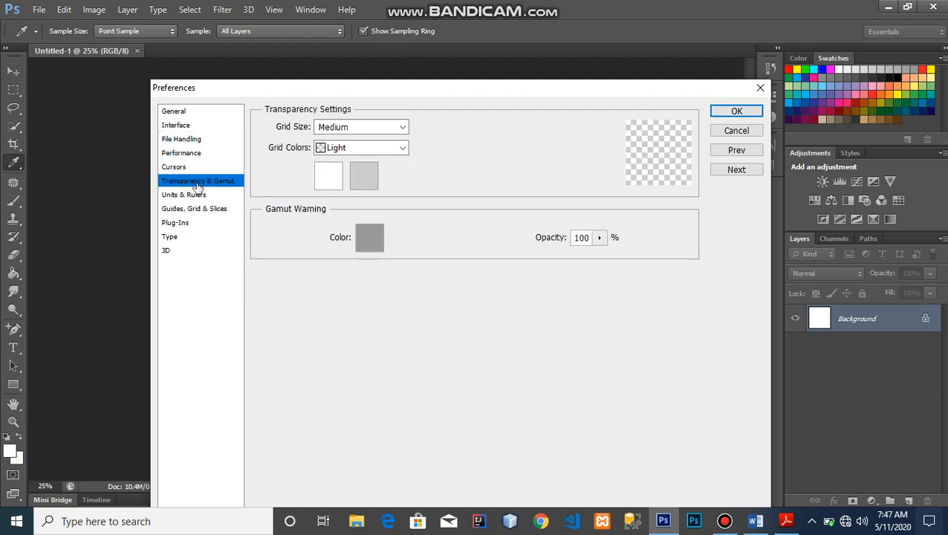
click(364, 175)
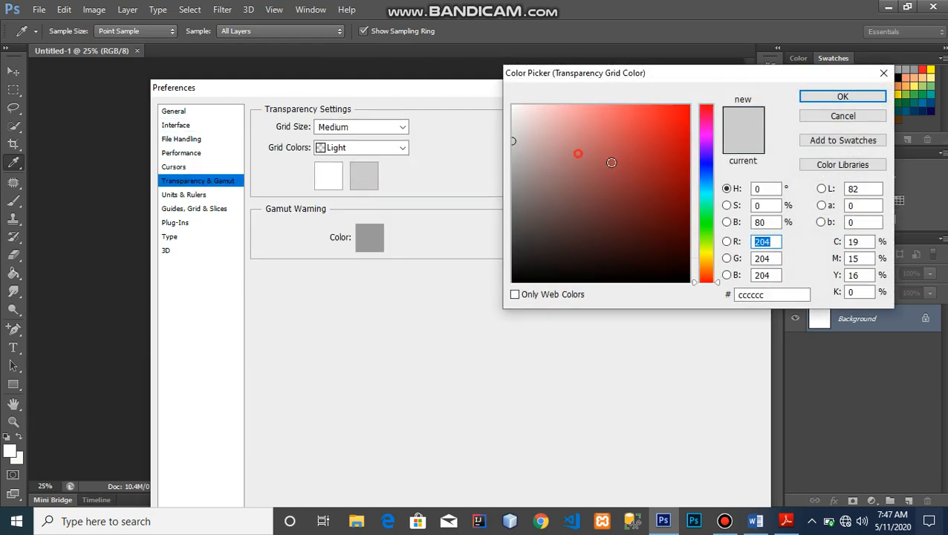
click(658, 173)
click(564, 248)
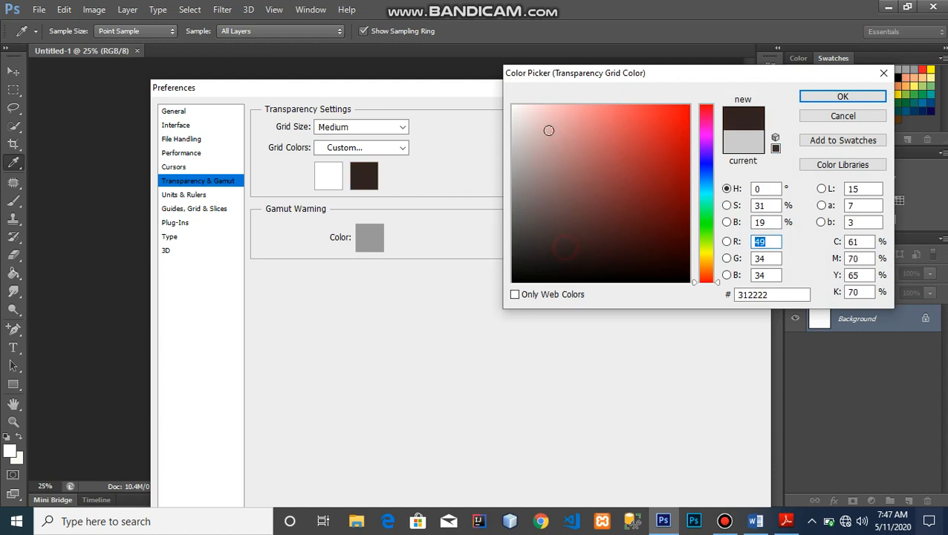
click(548, 130)
click(842, 115)
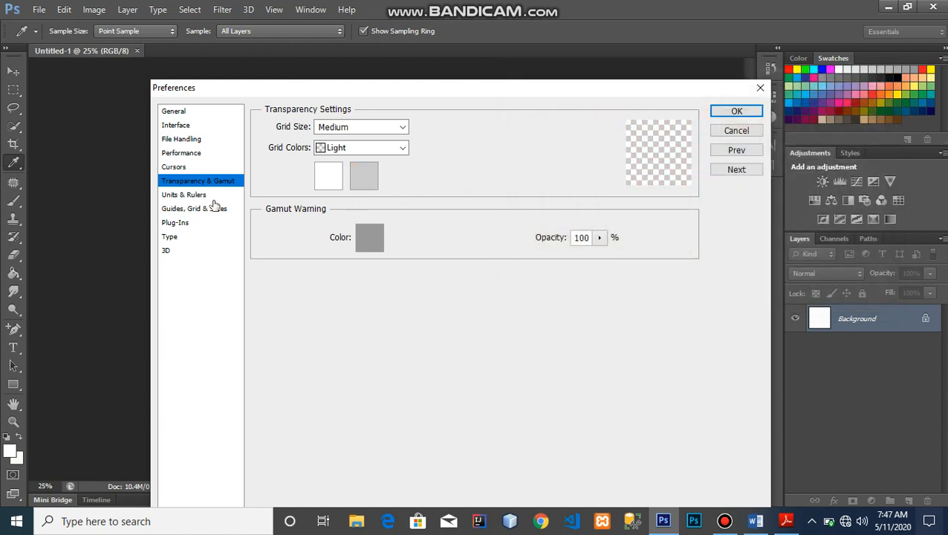
- Look over the Units & Rulers and Guides pages, then cancel Preferences
click(184, 195)
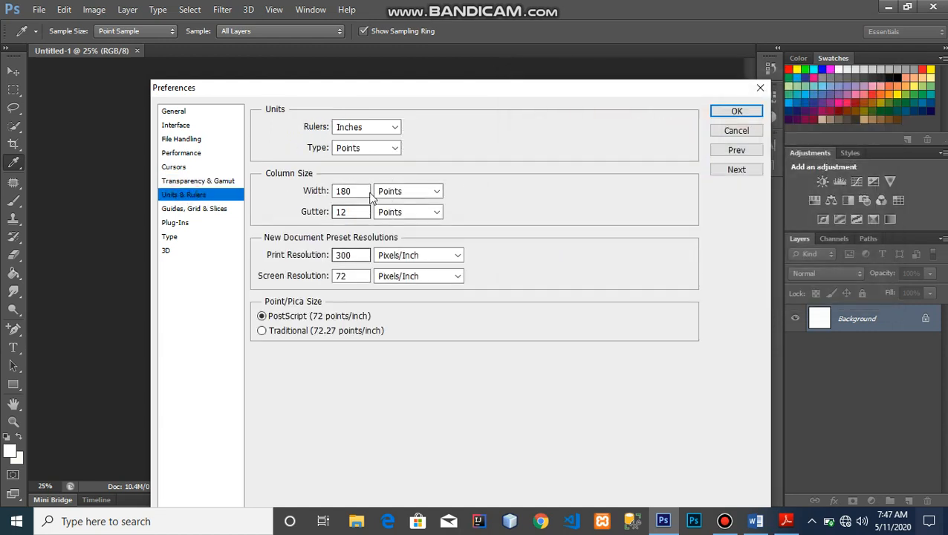
click(182, 209)
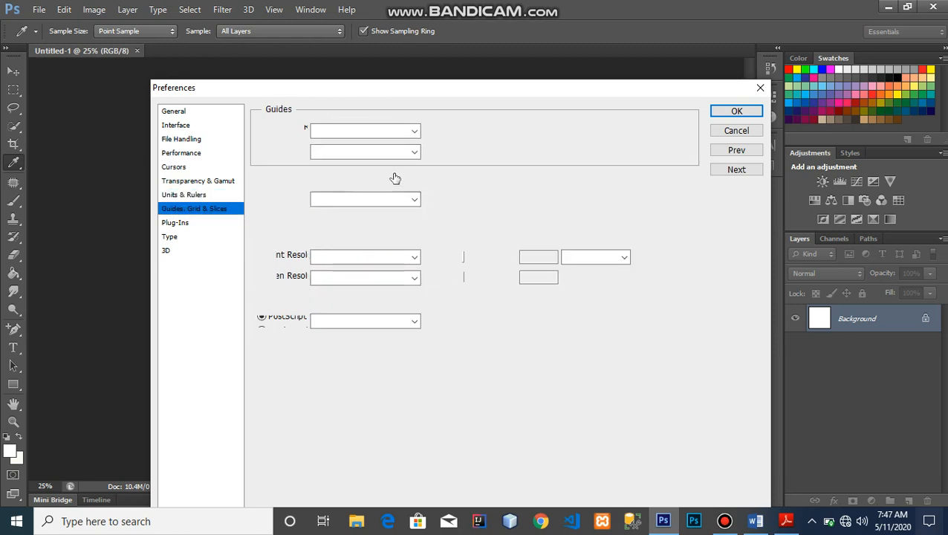
click(732, 134)
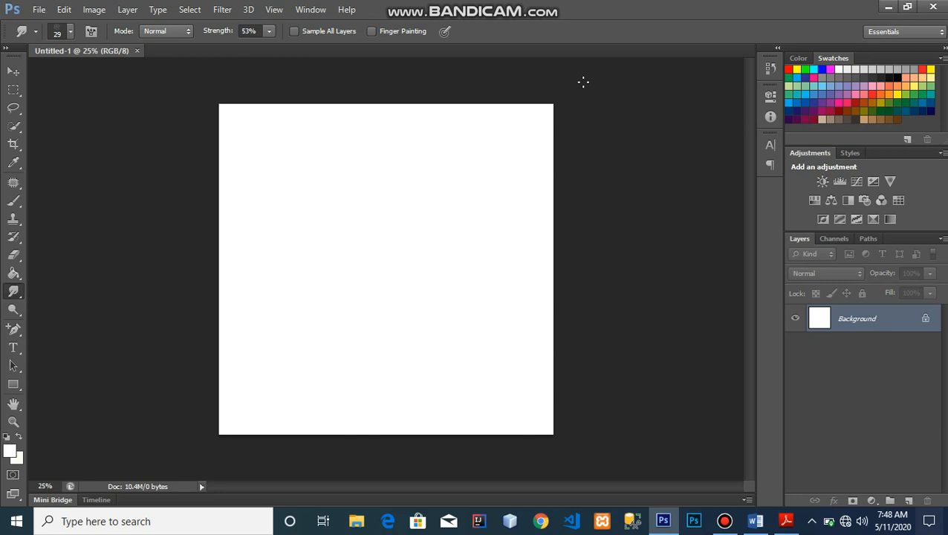
- Show the rulers, switch to the Move tool, then hide the rulers again
key(r)
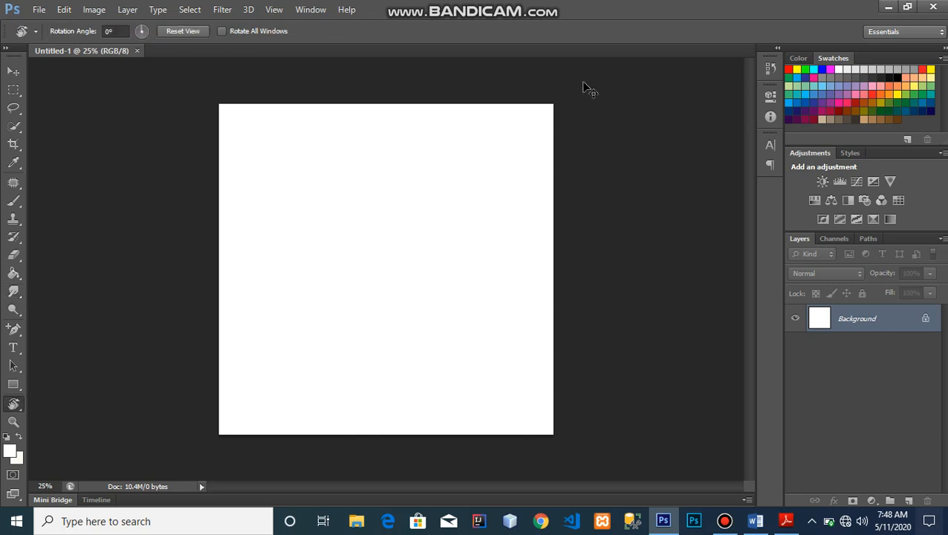
key(ctrl+r)
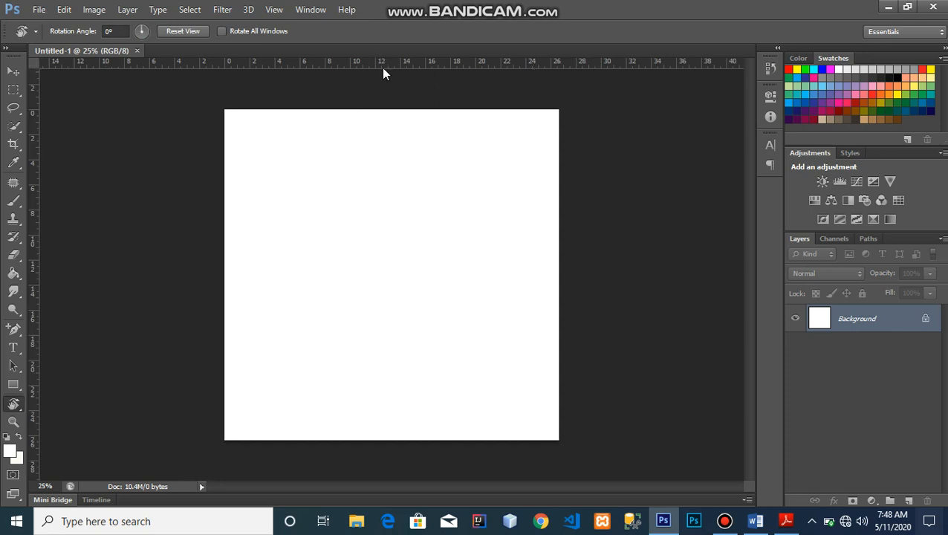
click(14, 71)
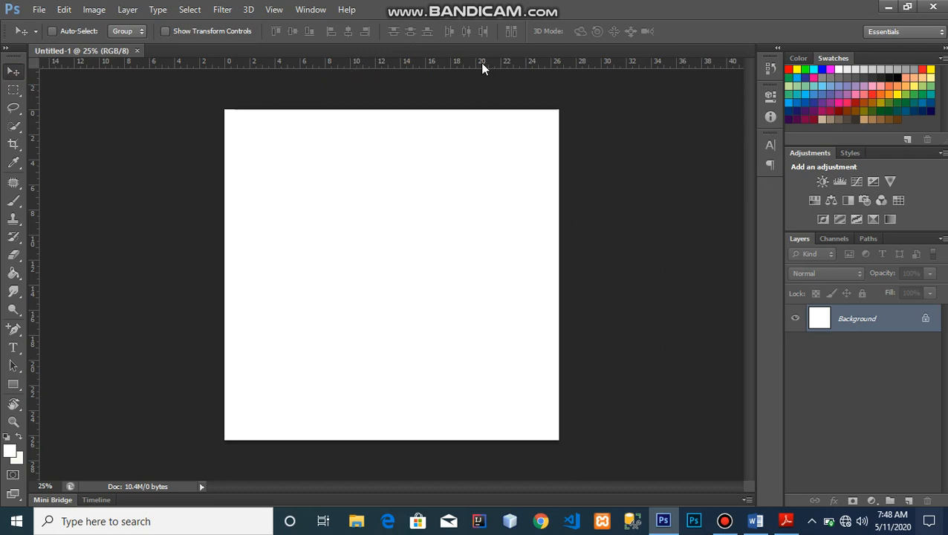
key(ctrl+r)
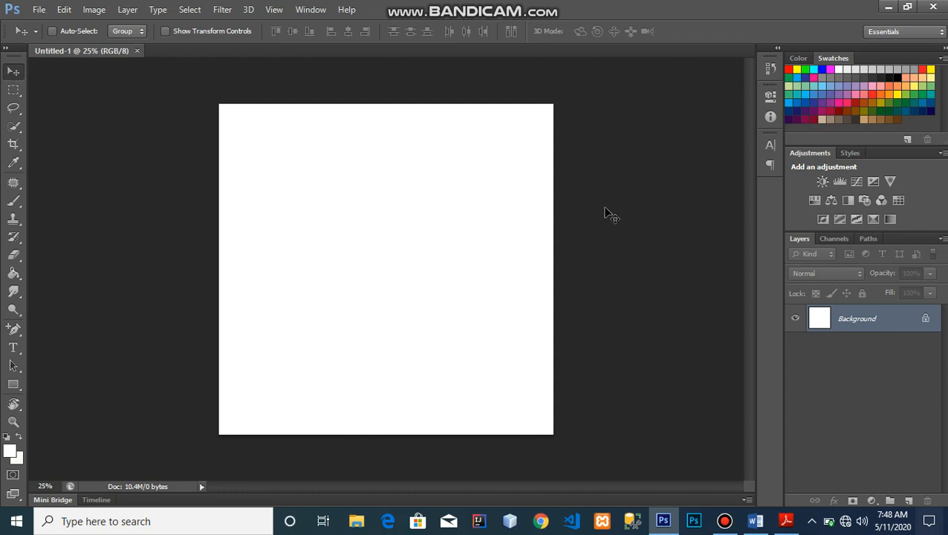
- Convert the Background to Layer 0, nudge it down, and duplicate it as Layer 0 copy
double_click(924, 319)
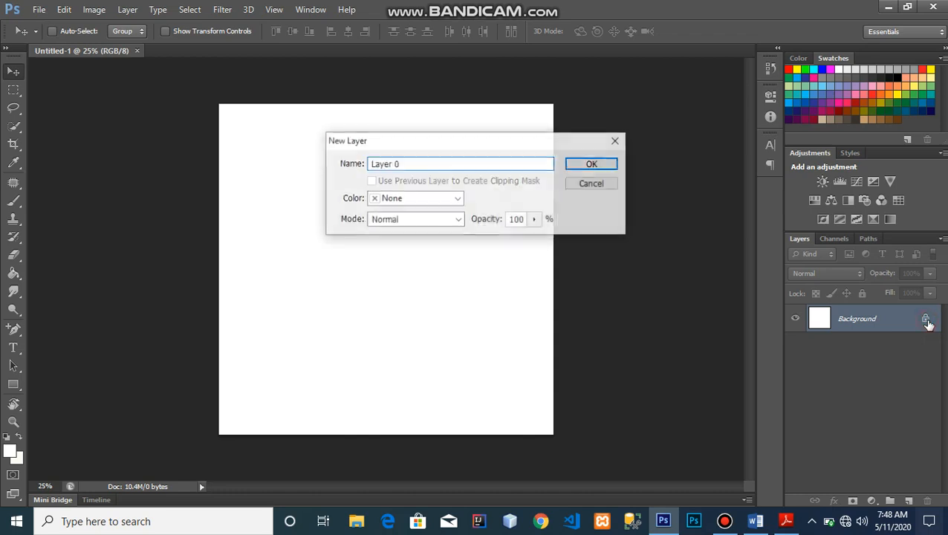
click(609, 164)
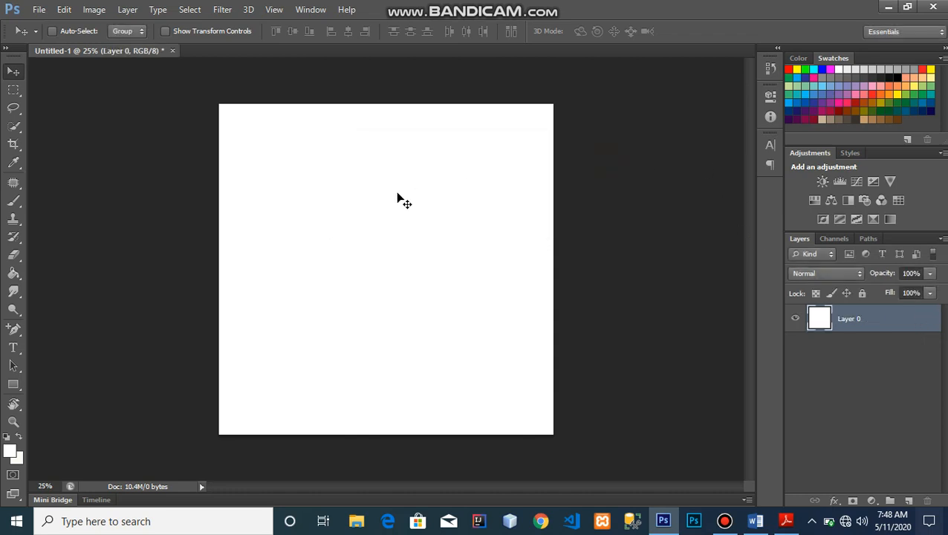
mouse_move(402, 200)
mouse_down()
mouse_move(487, 258)
mouse_move(476, 287)
mouse_move(479, 247)
mouse_move(427, 205)
mouse_move(372, 188)
mouse_move(391, 189)
mouse_up()
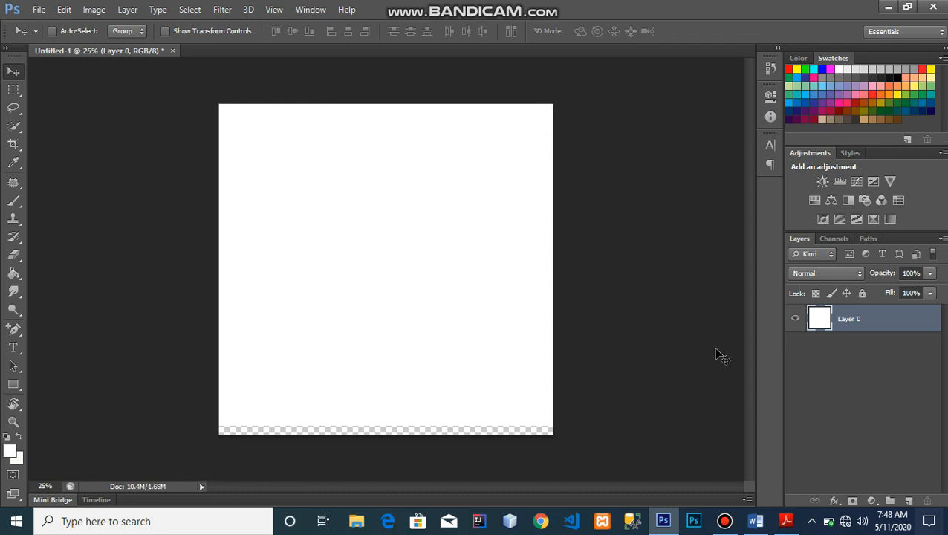
key(ctrl+j)
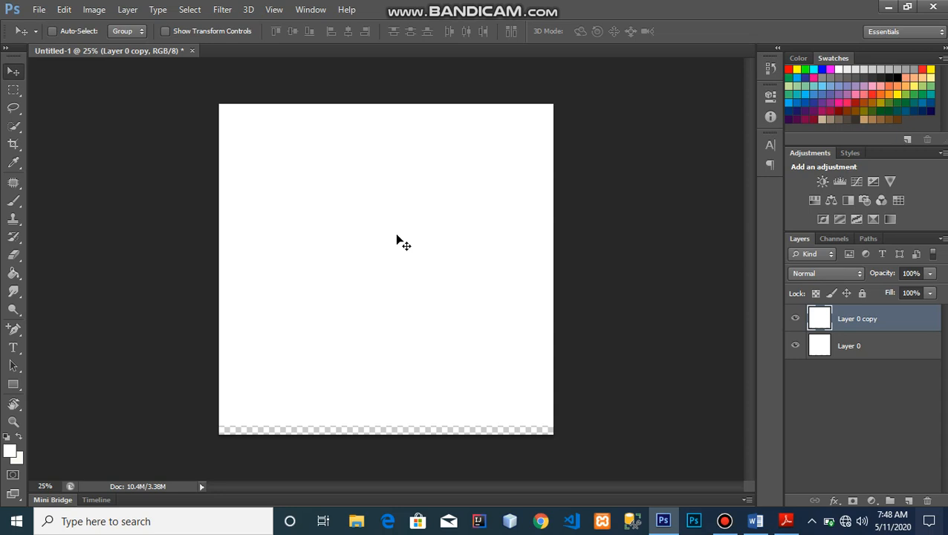
- Free-transform Layer 0 copy, shrinking it to about 75% around its centre
key(ctrl+t)
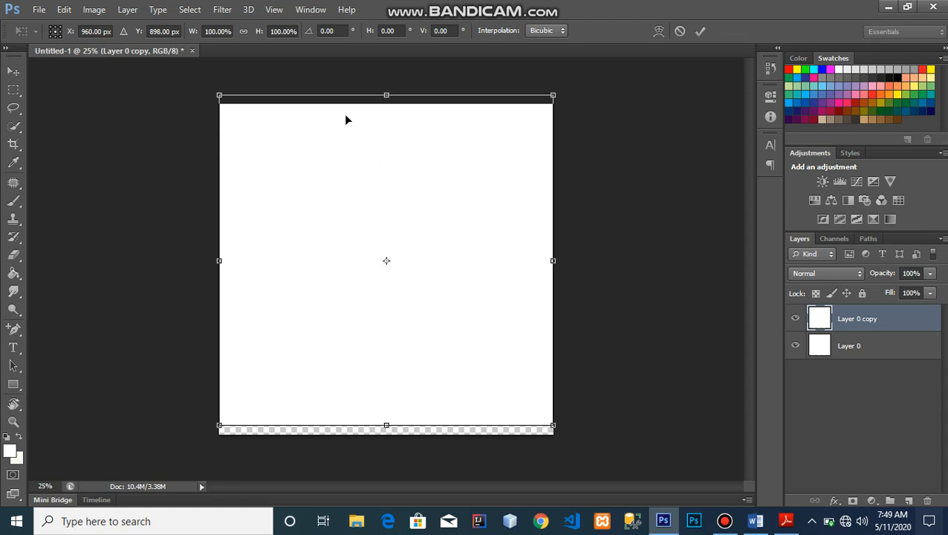
drag(357, 202, 357, 213)
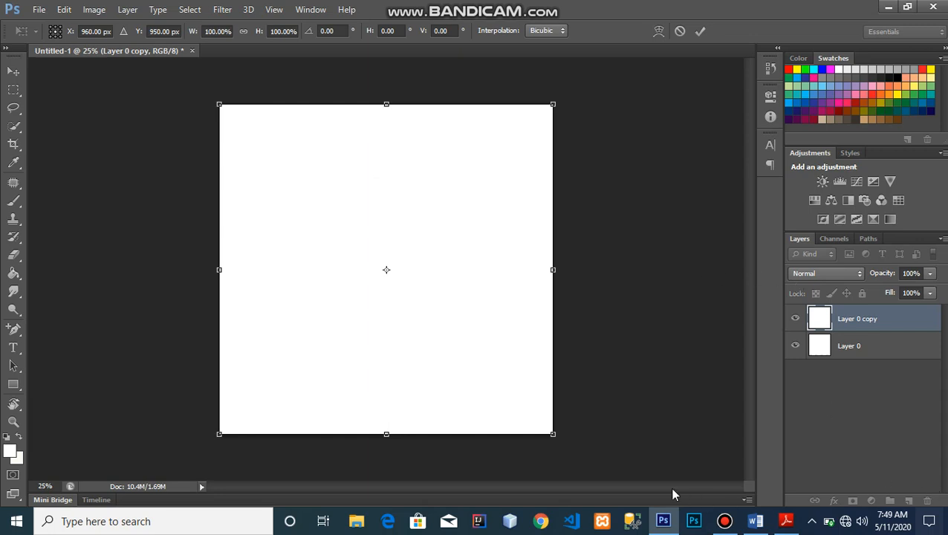
click(552, 434)
drag(553, 434, 515, 391)
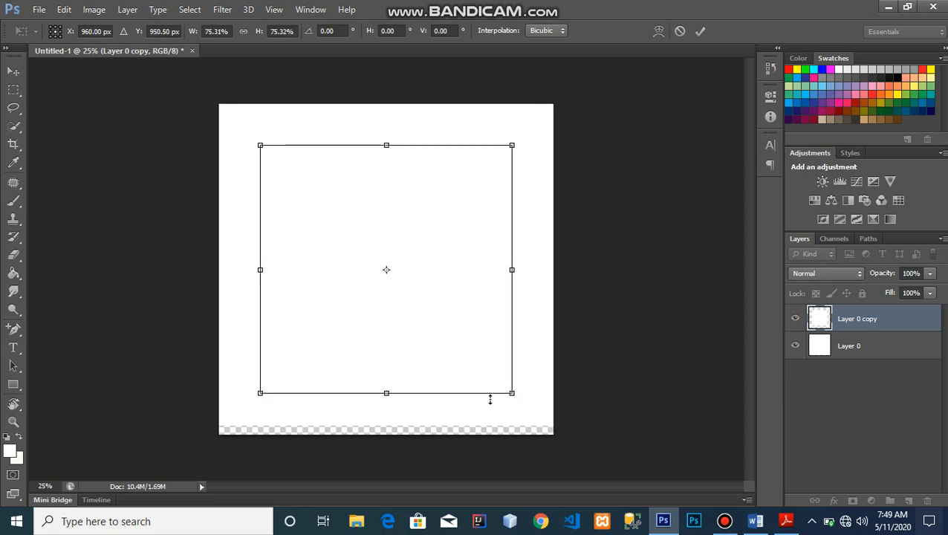
key(Return)
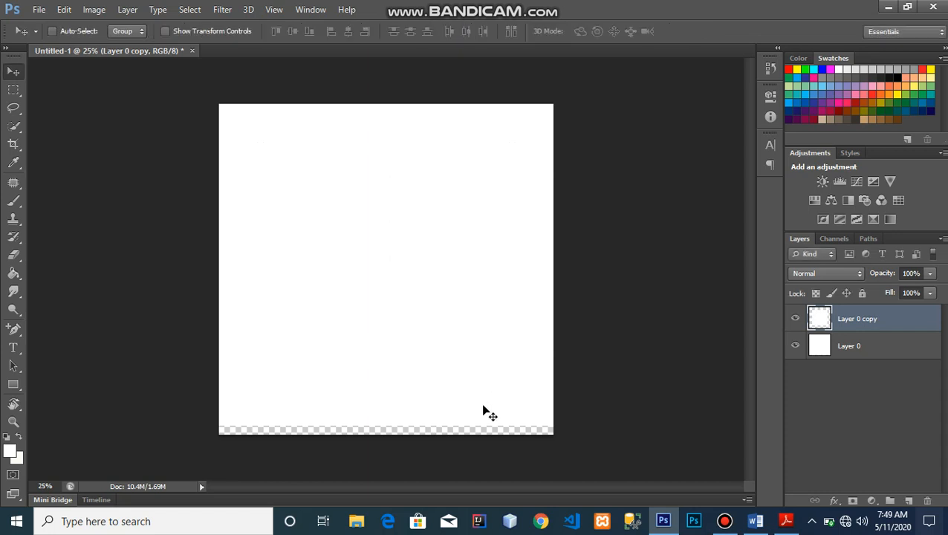
- Realign Layer 0 to fill the canvas and reselect Layer 0 copy
drag(482, 411, 482, 428)
click(881, 352)
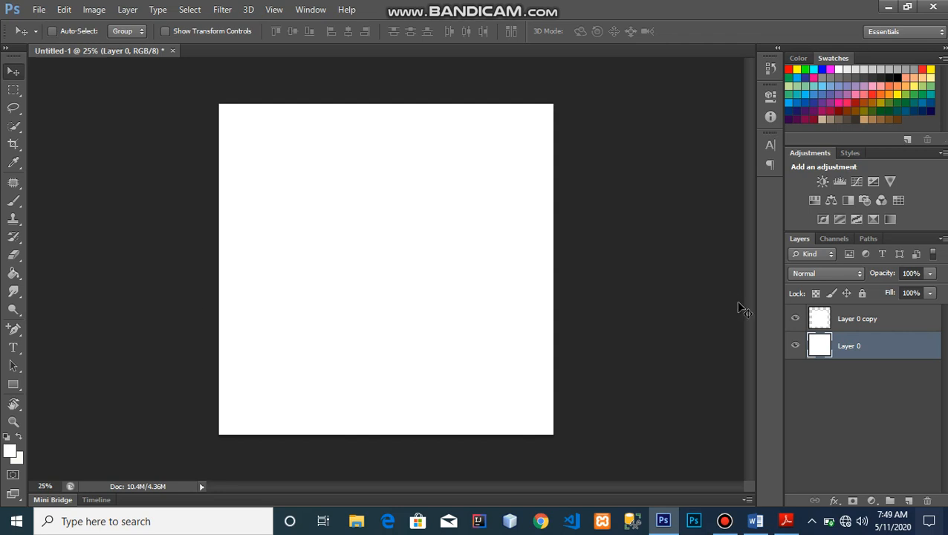
click(828, 317)
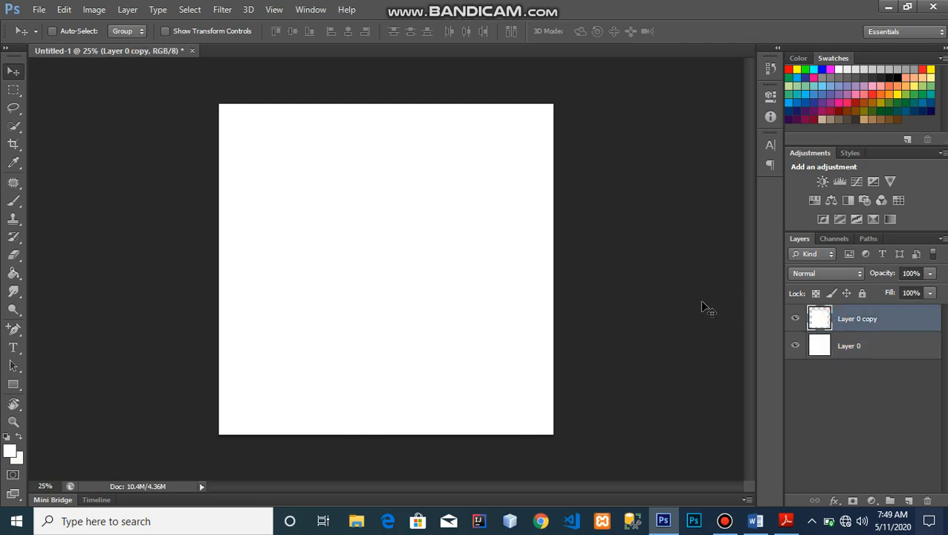
click(13, 273)
- Reset to default black and white colours and fill the inner square with black
click(8, 438)
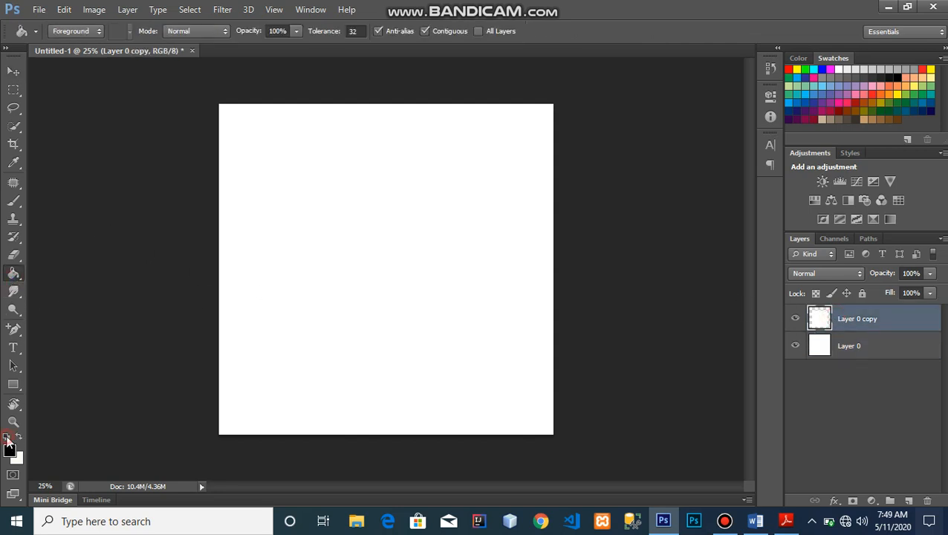
click(451, 261)
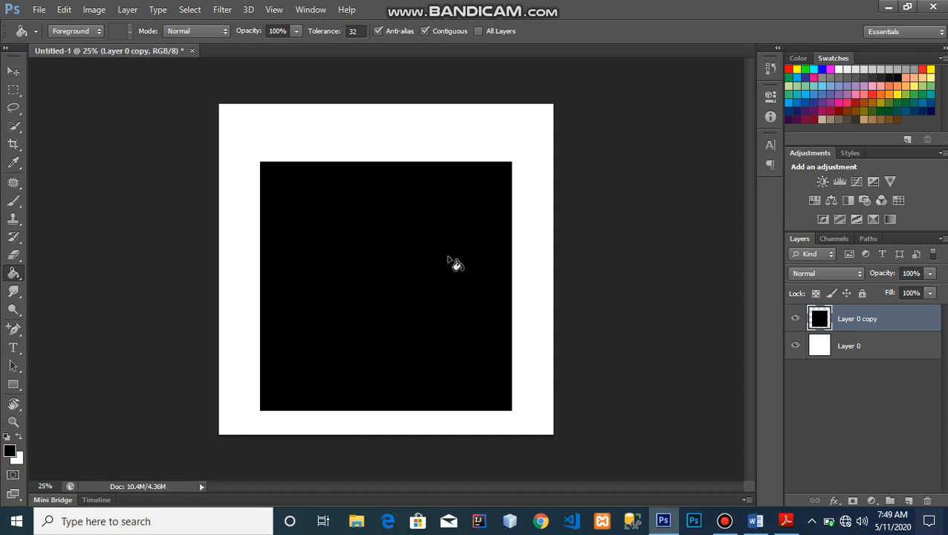
click(14, 72)
- Distort the black square's corners with Free Transform, apply it, then undo and redo
key(ctrl+t)
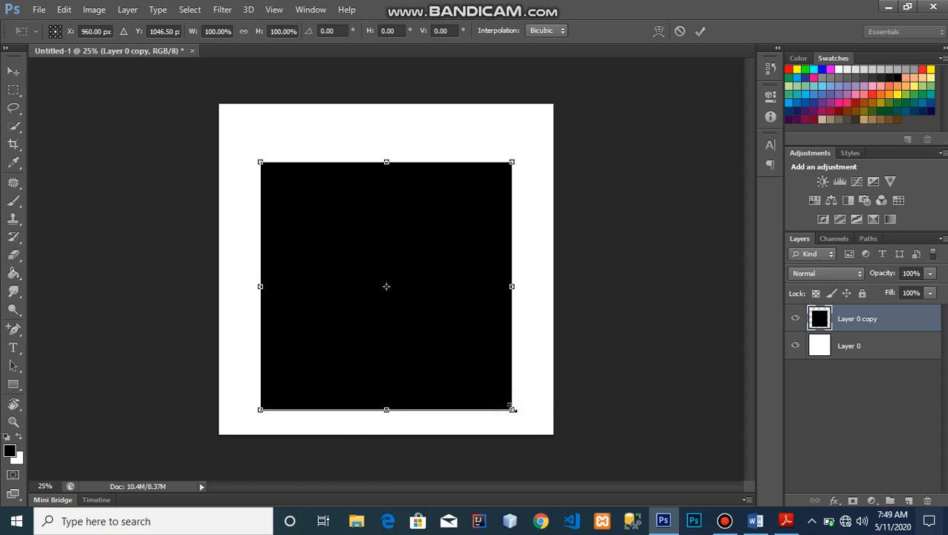
drag(513, 408, 531, 416)
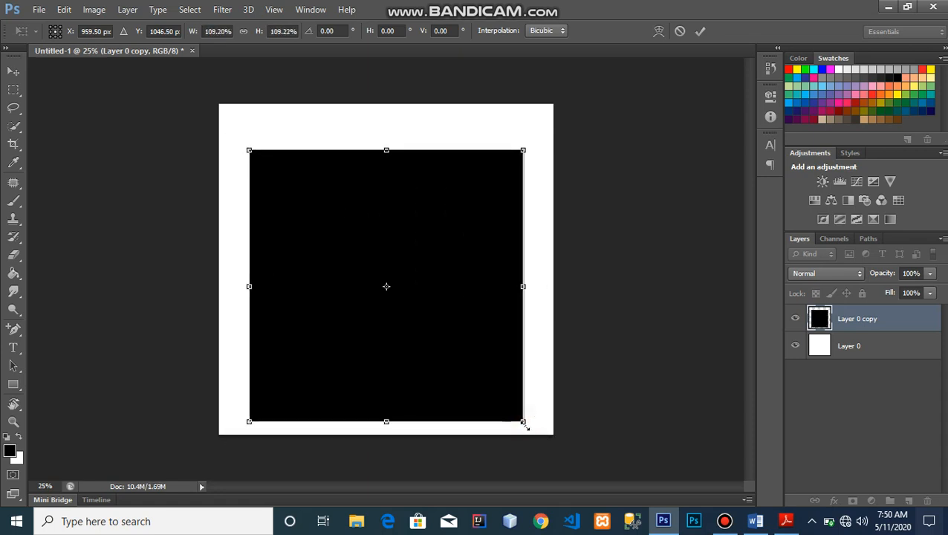
click(523, 424)
drag(523, 423, 545, 429)
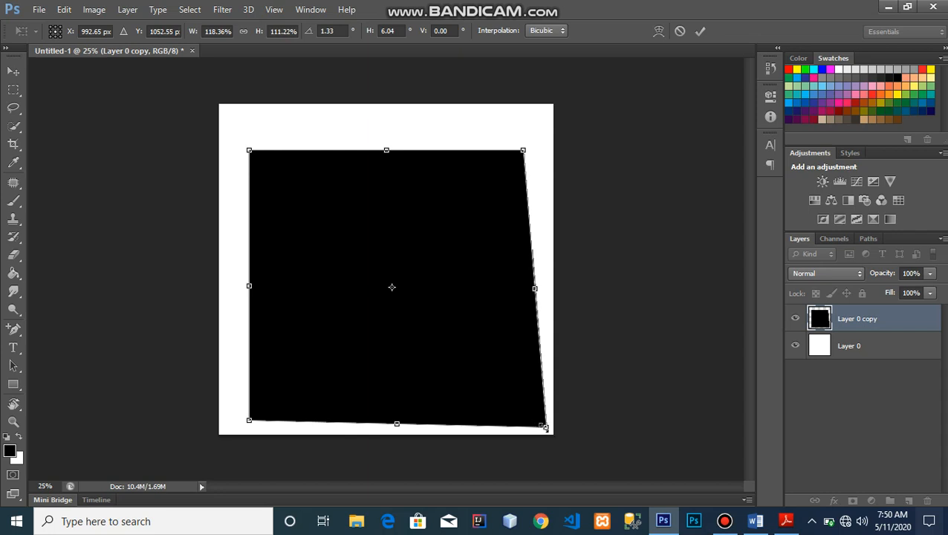
drag(545, 427, 501, 413)
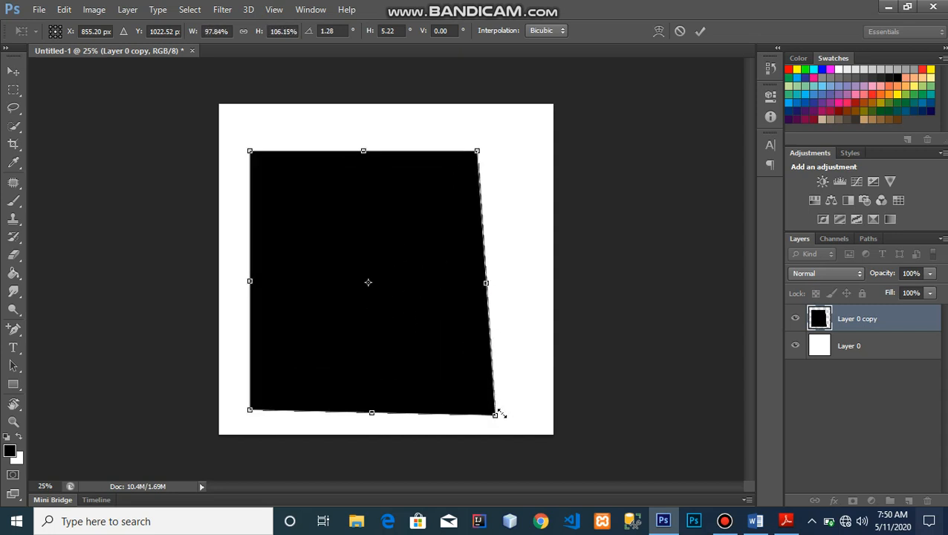
key(Return)
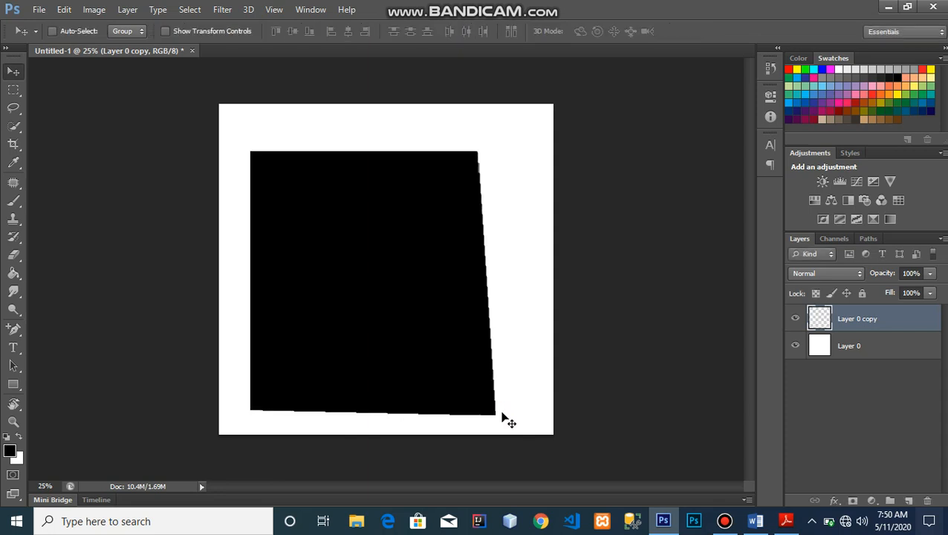
key(ctrl+z)
key(ctrl+z)
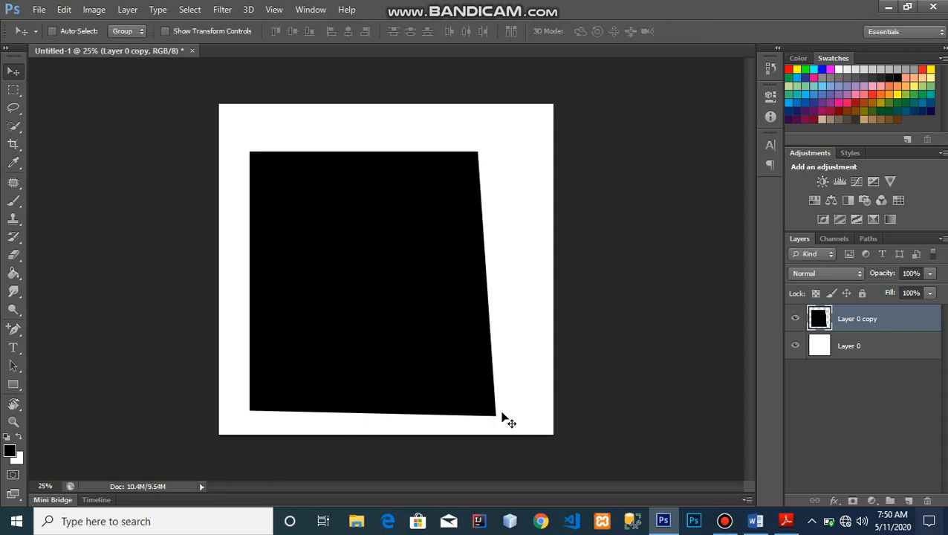
key(ctrl+z)
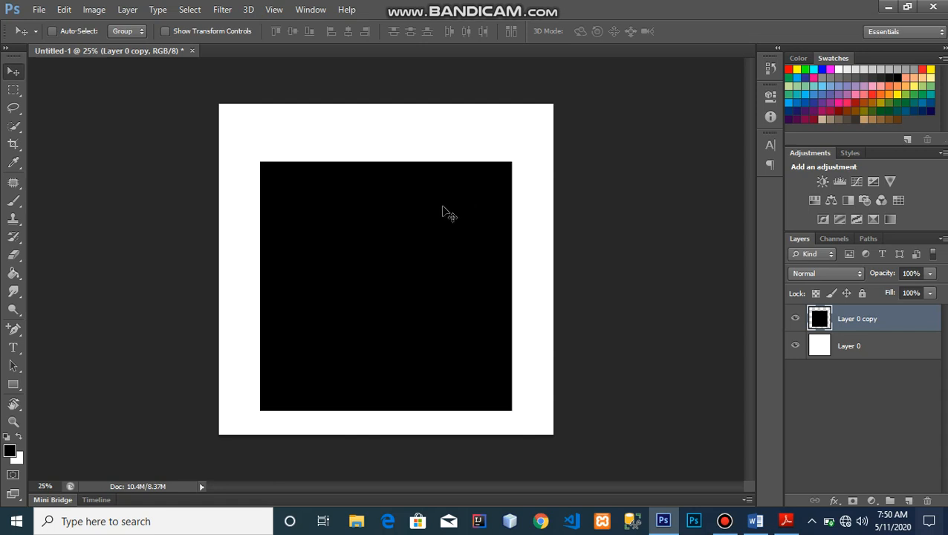
key(ctrl+t)
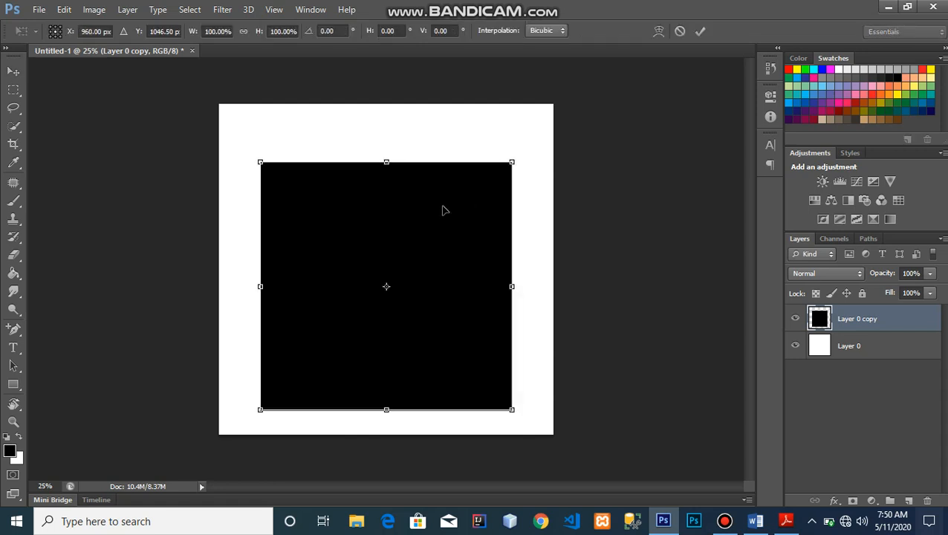
key(Escape)
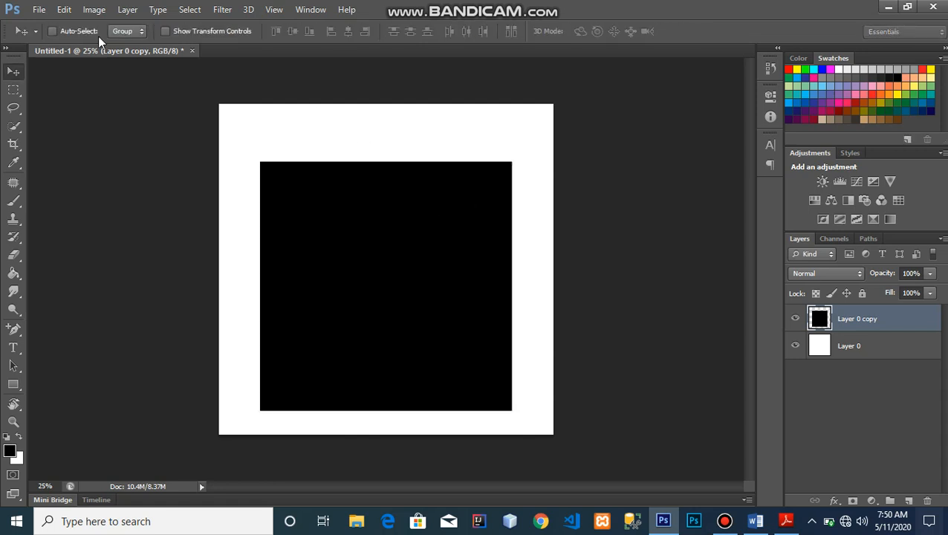
click(65, 10)
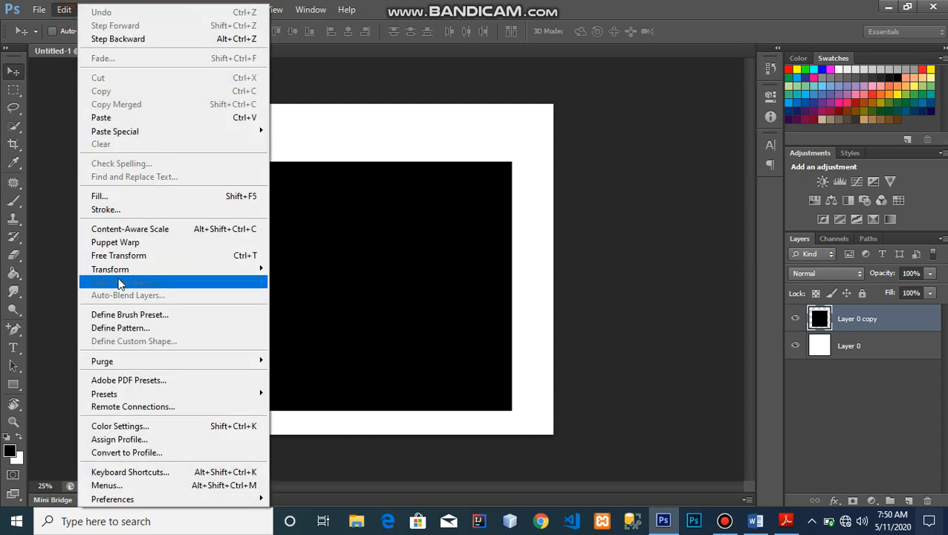
mouse_move(125, 277)
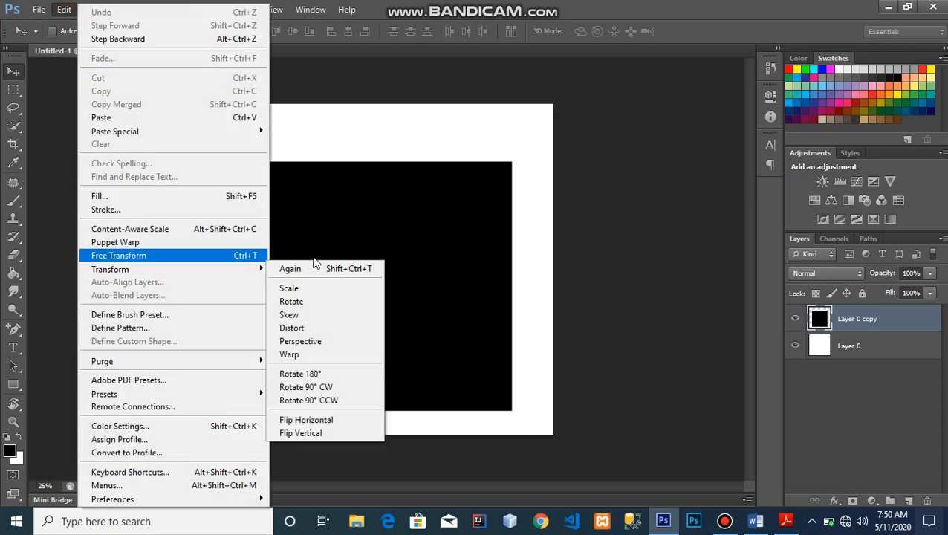
click(476, 178)
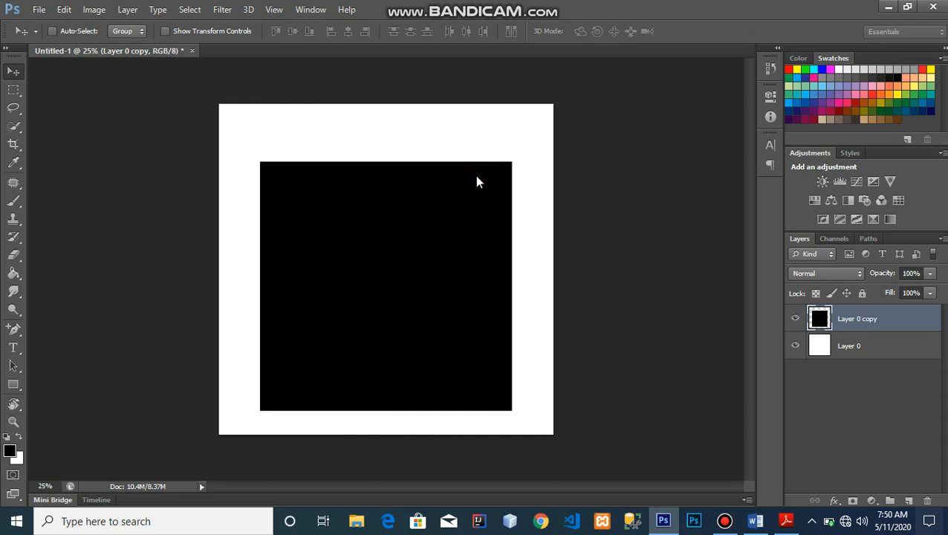
key(ctrl+t)
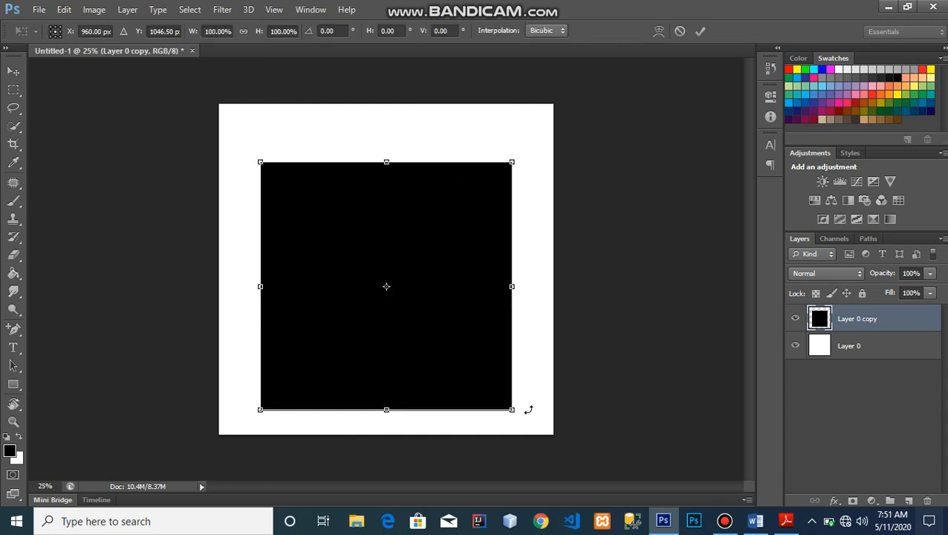
drag(516, 411, 558, 451)
key(ctrl+z)
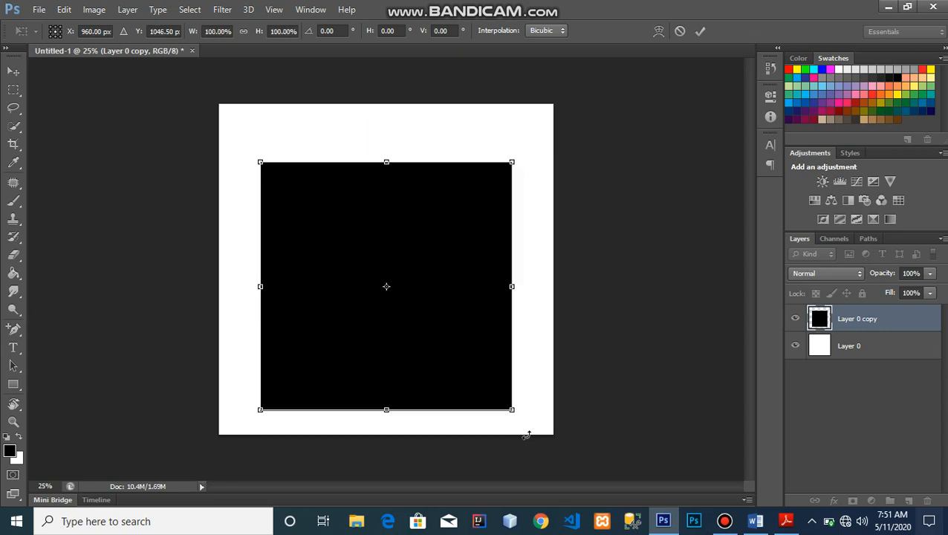
drag(533, 422, 502, 351)
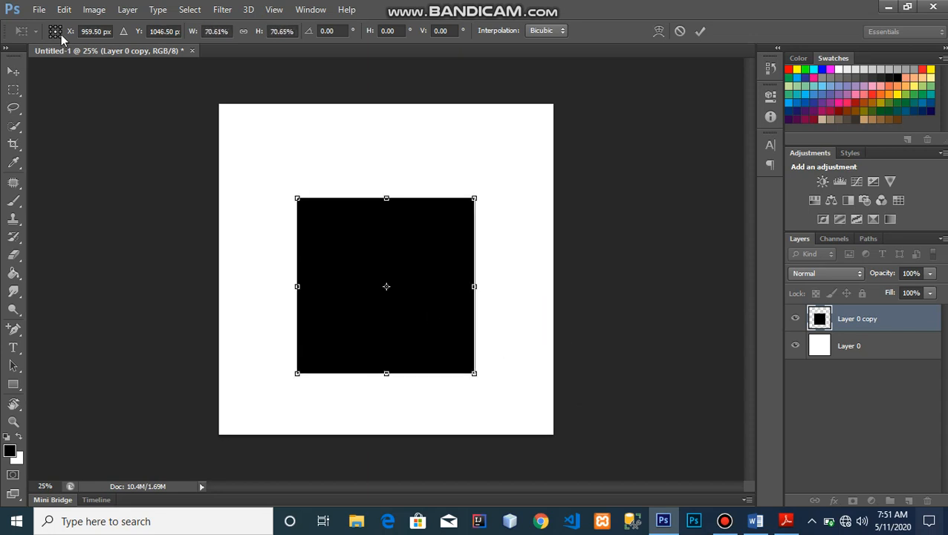
click(64, 9)
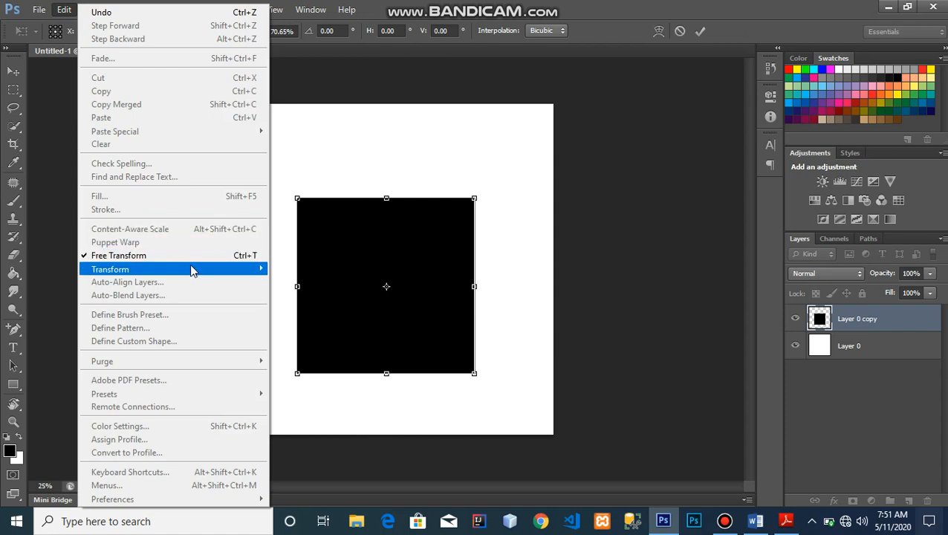
click(443, 230)
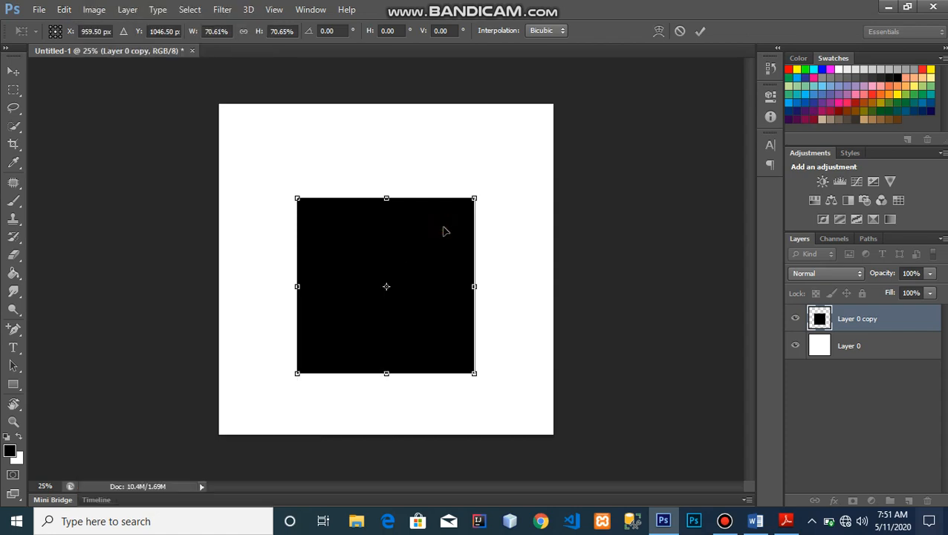
double_click(443, 231)
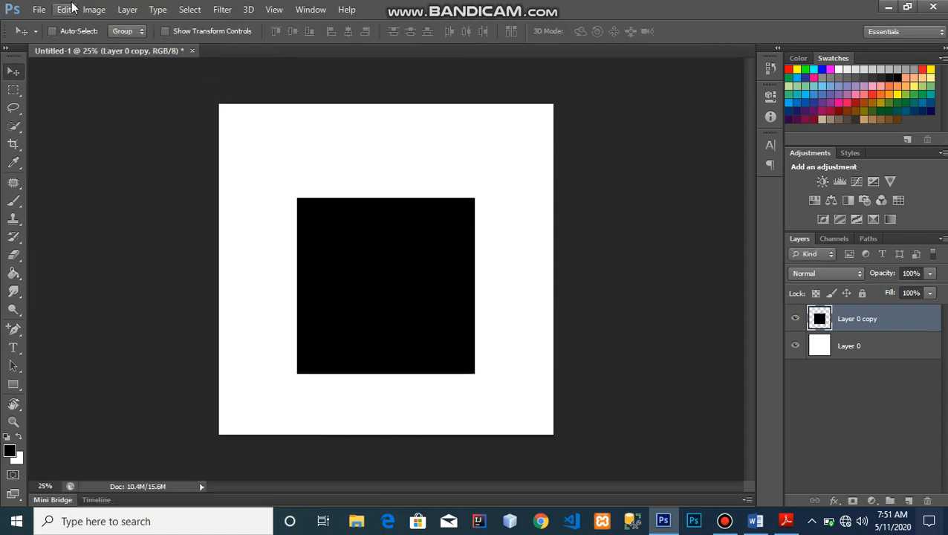
click(71, 9)
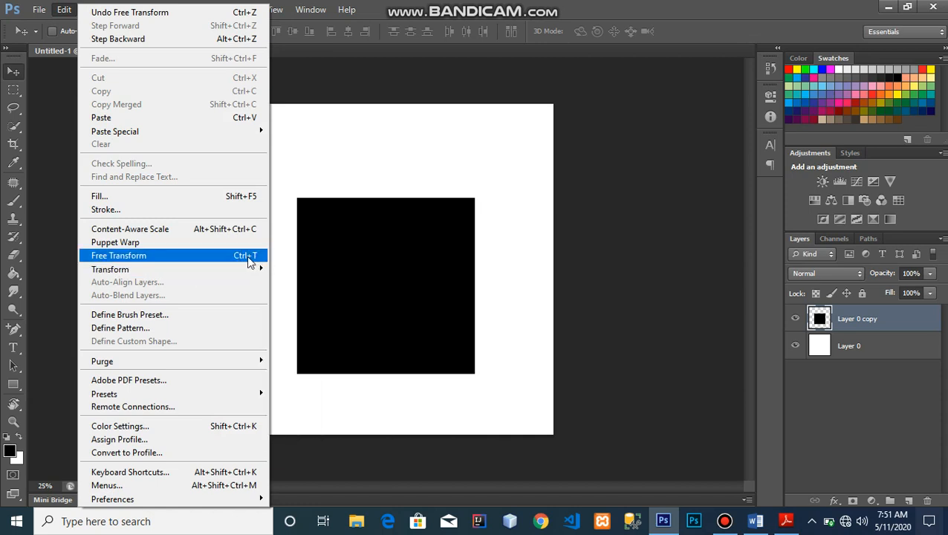
- Rotate the black square about -43.6° into a diamond, nudge it up, and commit
click(262, 260)
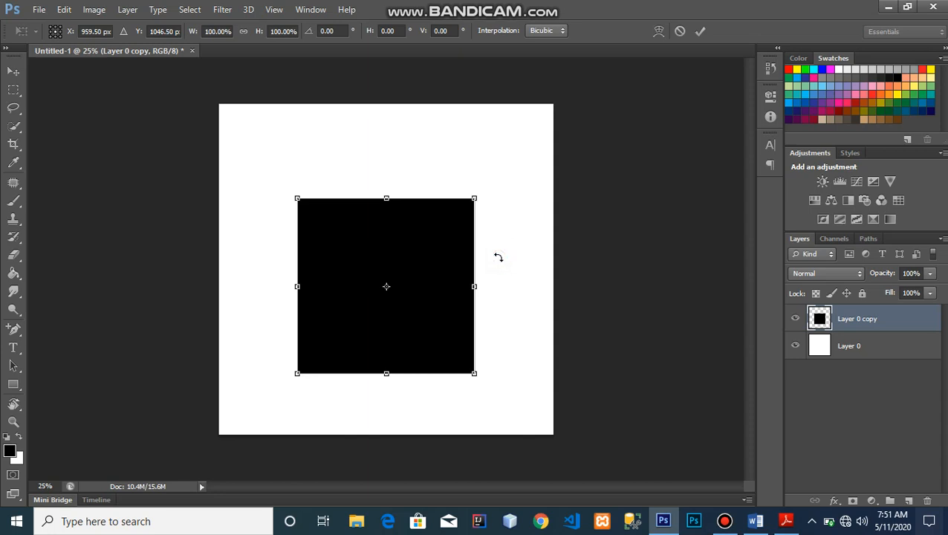
drag(497, 257, 421, 194)
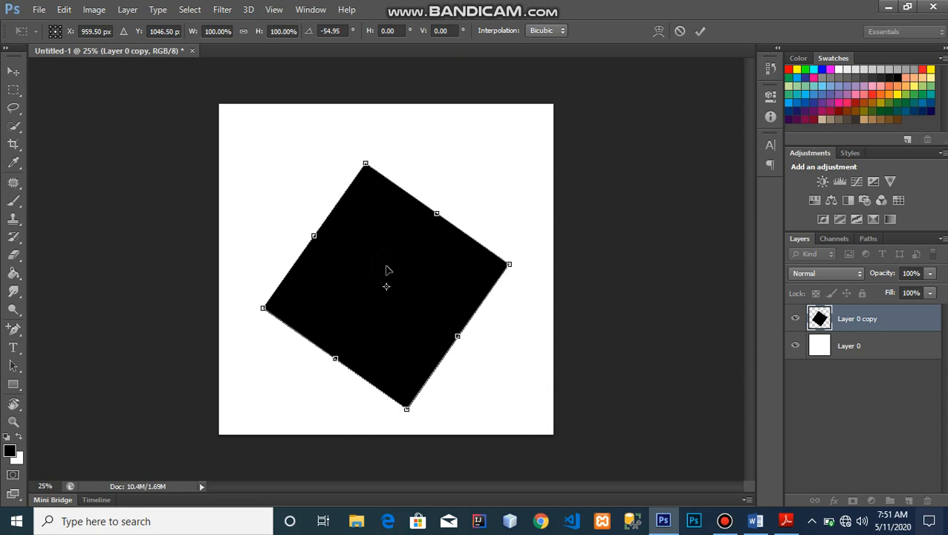
mouse_move(386, 266)
mouse_down()
mouse_move(389, 249)
mouse_move(420, 250)
mouse_move(378, 250)
mouse_up()
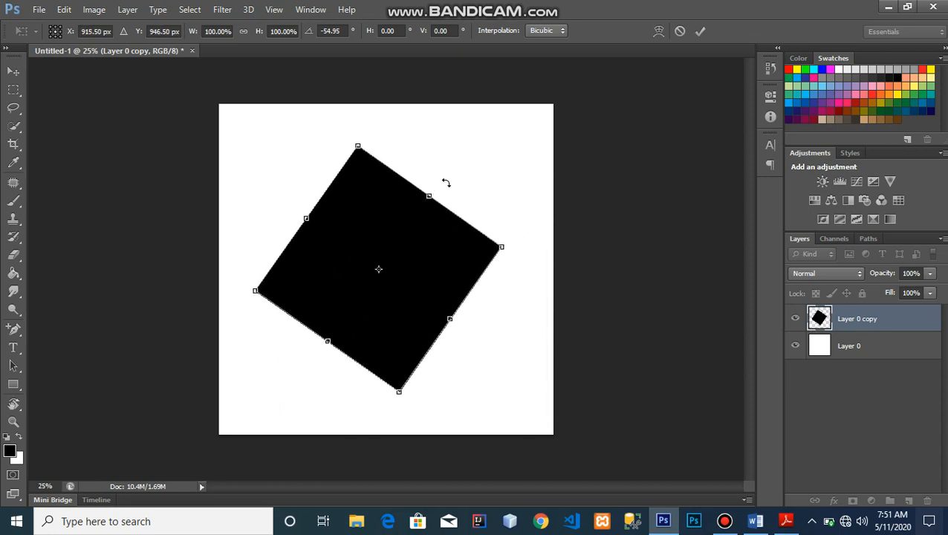
drag(447, 182, 468, 194)
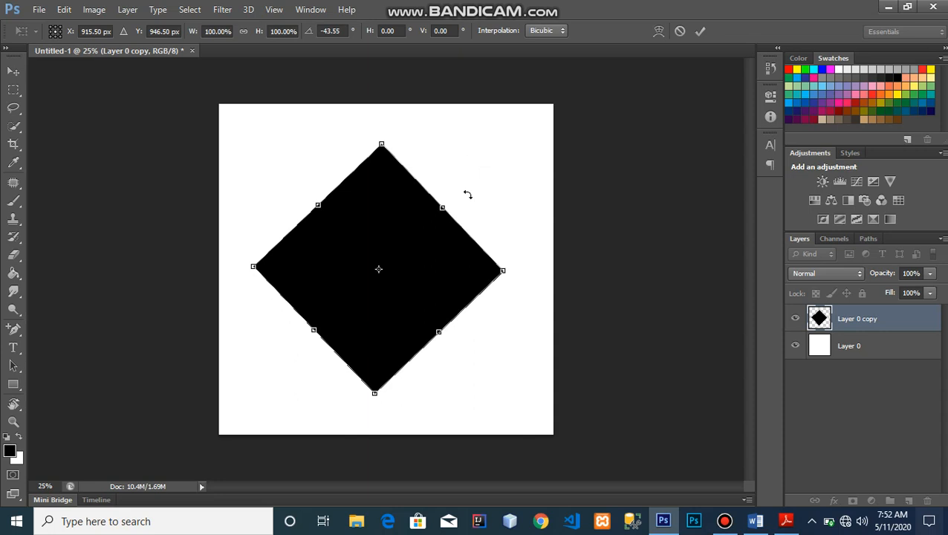
key(Return)
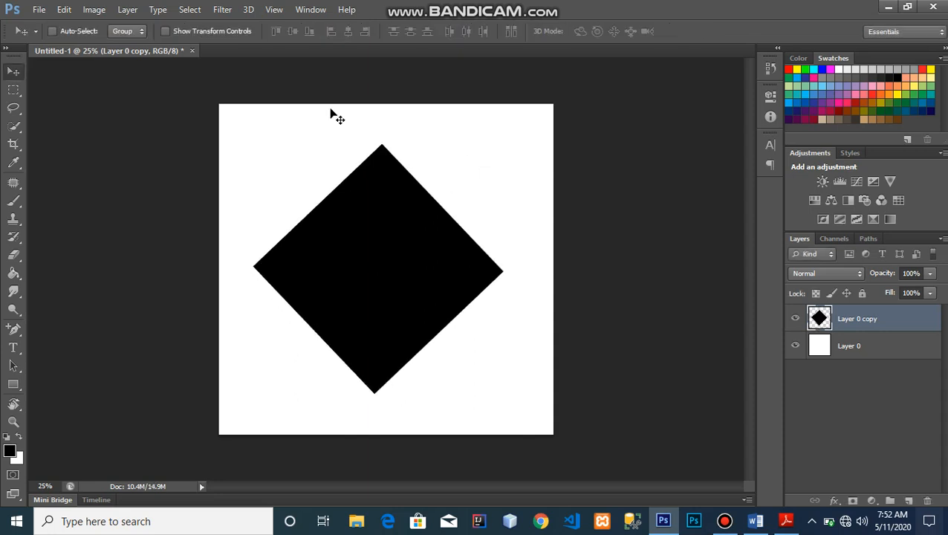
- Apply Skew to the diamond, tilting its bottom edge by about -1.12°
click(94, 9)
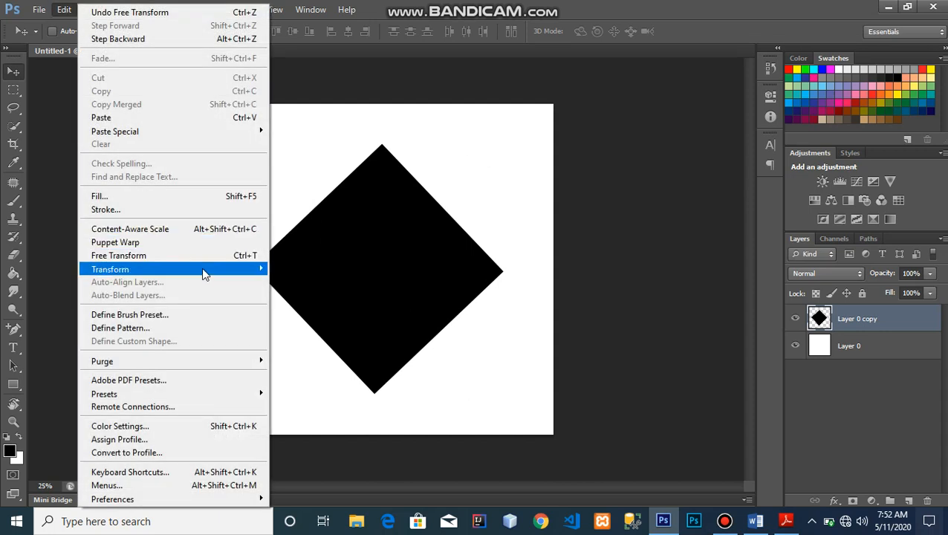
mouse_move(204, 275)
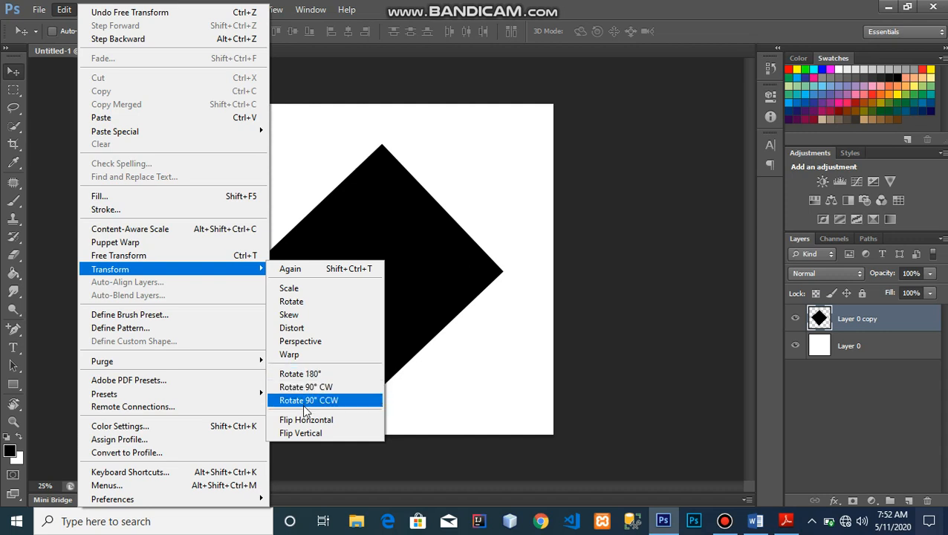
click(308, 319)
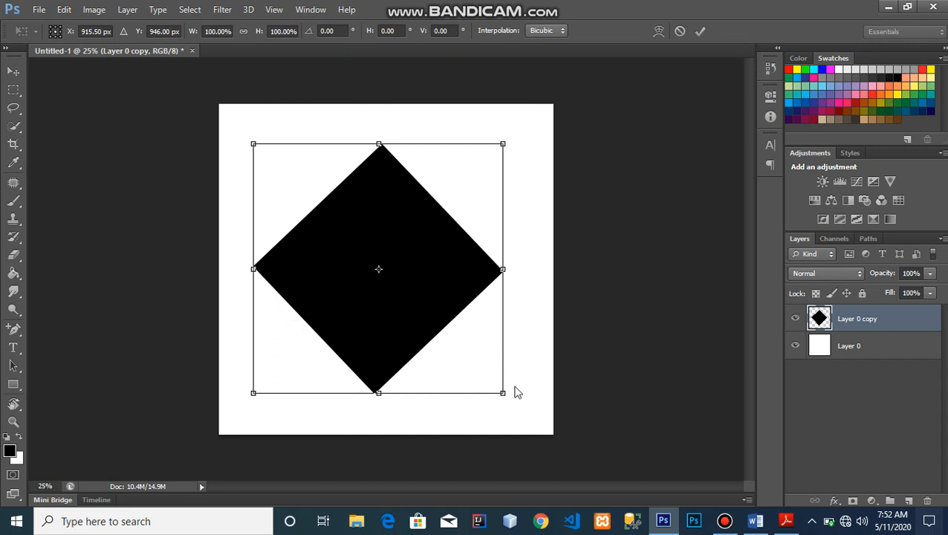
mouse_move(502, 395)
mouse_down()
mouse_move(385, 387)
mouse_move(500, 399)
mouse_move(485, 299)
mouse_move(478, 350)
mouse_move(446, 407)
mouse_move(336, 353)
mouse_move(446, 391)
mouse_move(508, 391)
mouse_up()
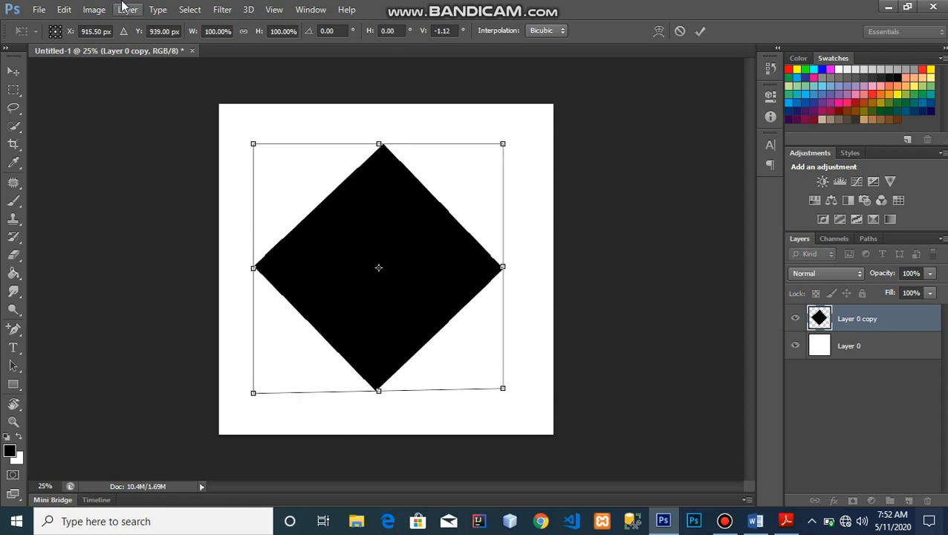
click(66, 9)
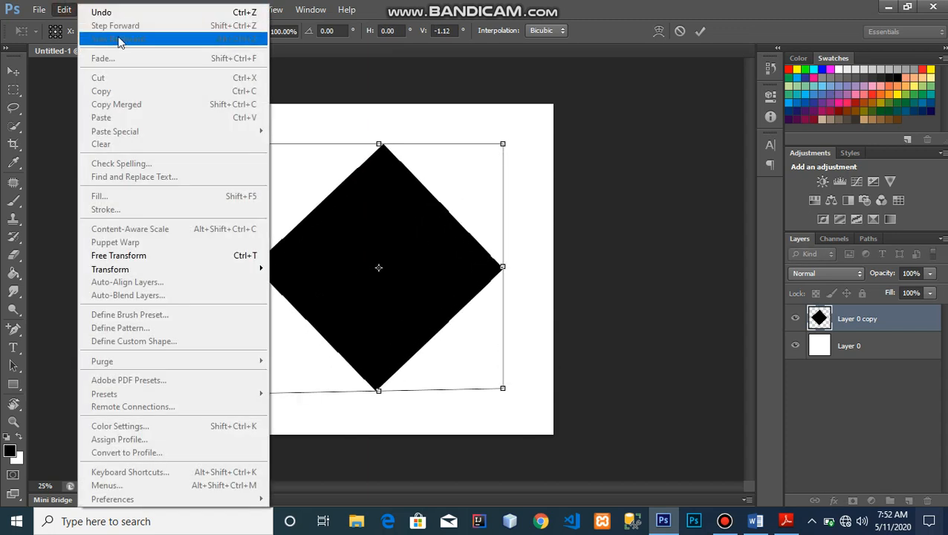
click(440, 214)
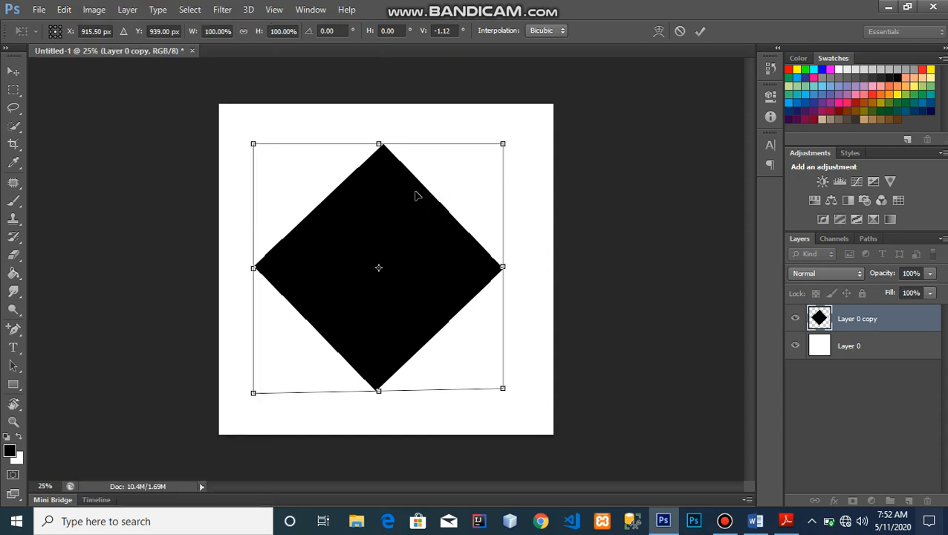
- Distort the bottom-right corner and restore it, then slant the right side to about -2.01°
right_click(448, 211)
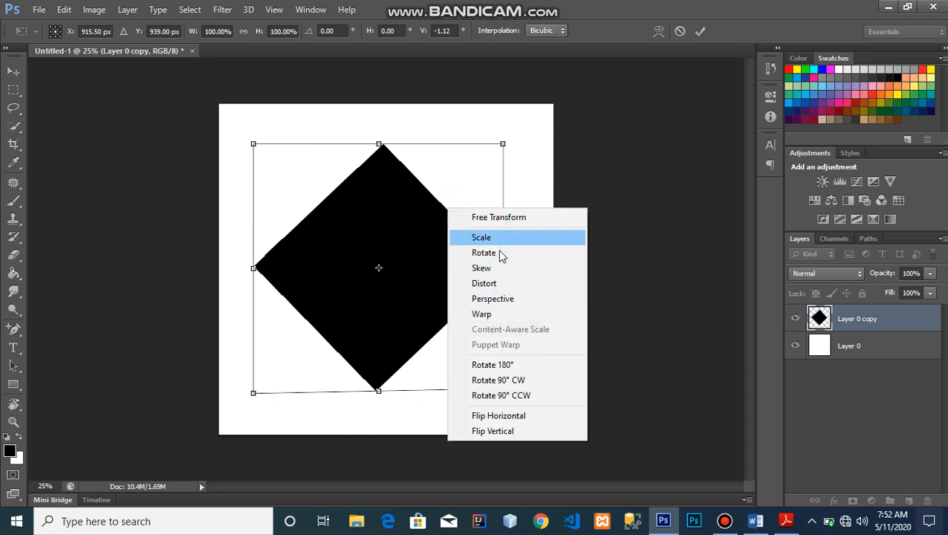
click(488, 288)
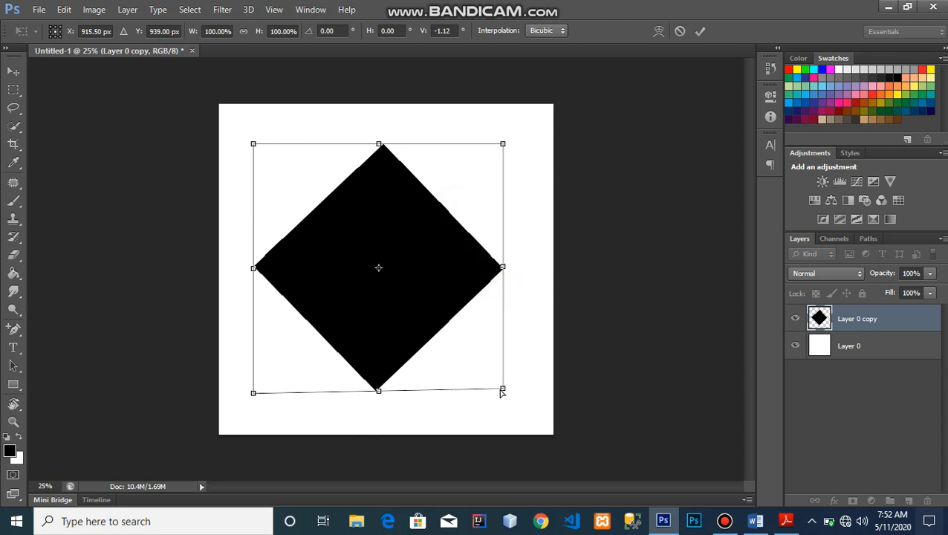
drag(502, 393, 461, 355)
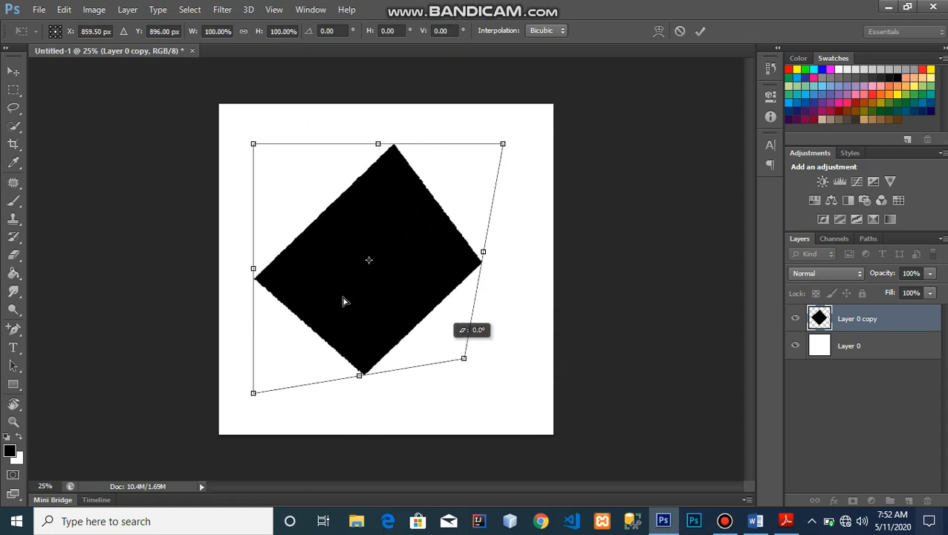
drag(343, 301, 438, 284)
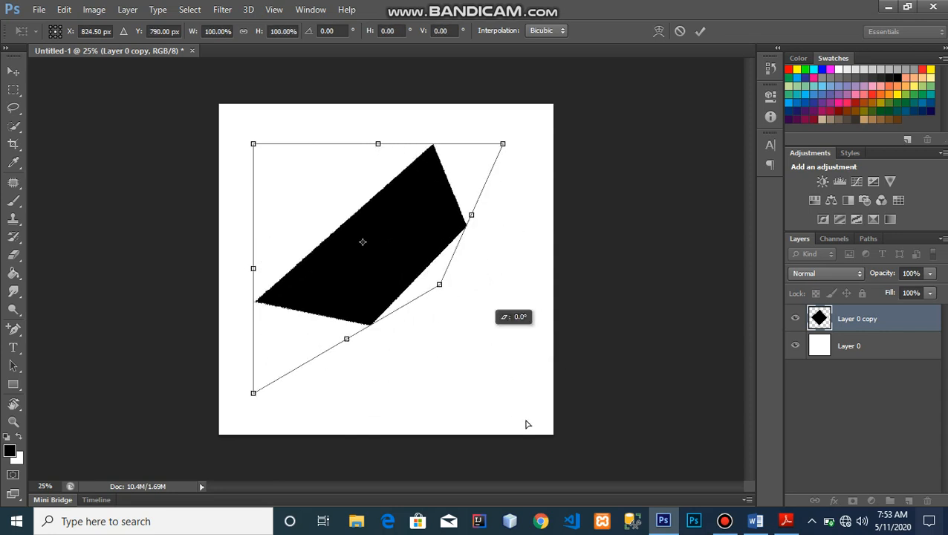
drag(525, 424, 494, 382)
right_click(451, 362)
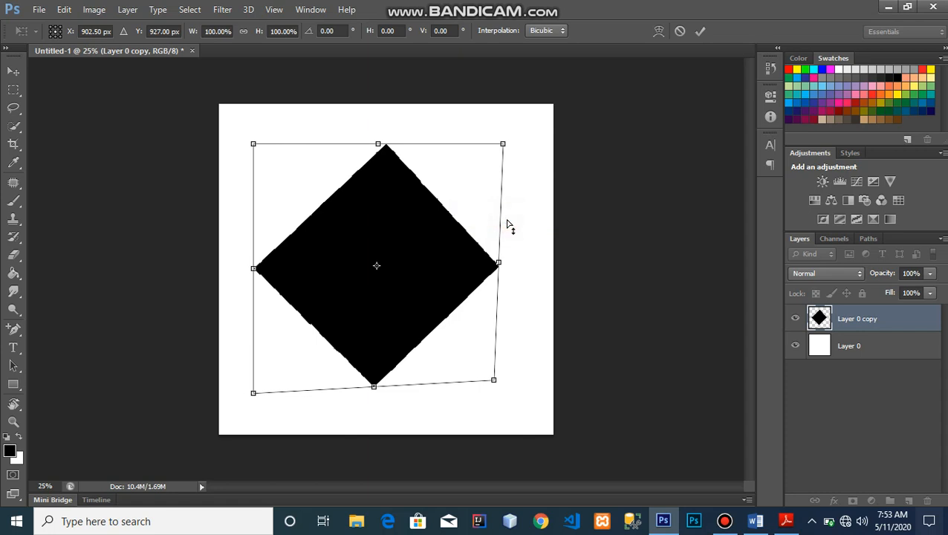
drag(496, 264, 417, 256)
- Warp the black diamond into a curved teardrop by bending both sides inward, then nudge it higher
right_click(417, 256)
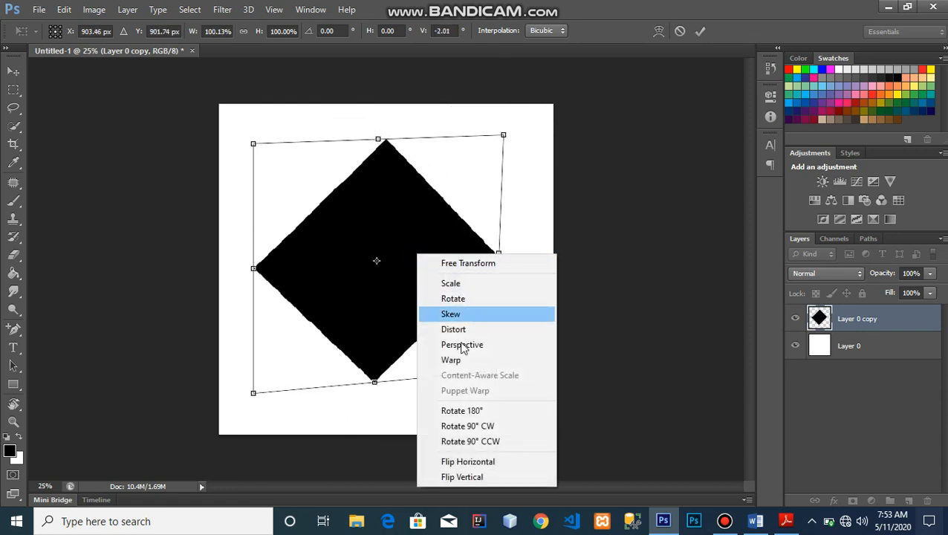
click(450, 359)
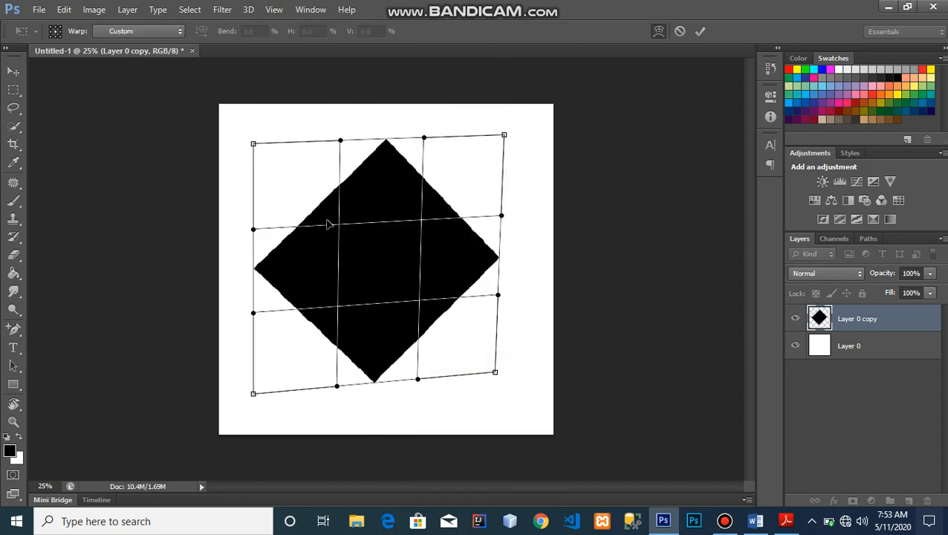
drag(252, 229, 452, 274)
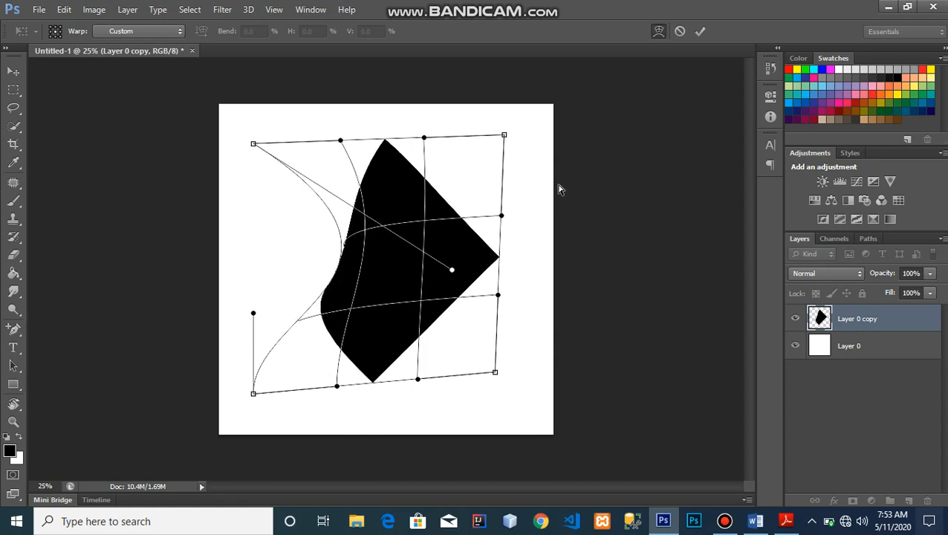
drag(499, 214, 290, 289)
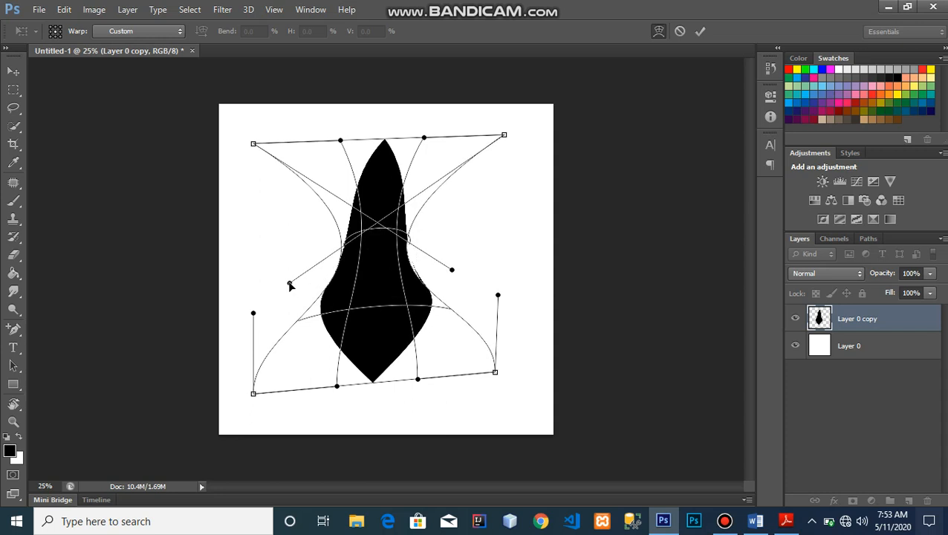
click(289, 283)
key(Return)
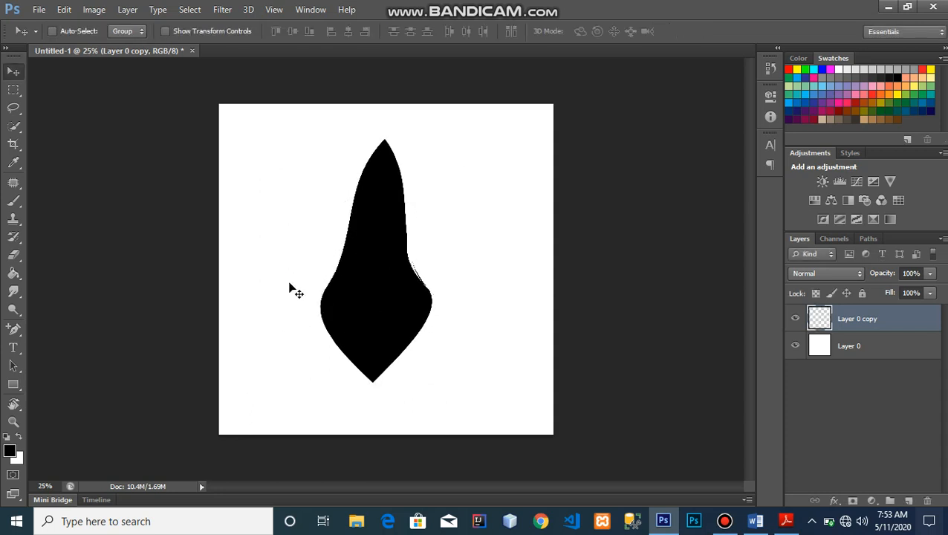
drag(394, 278, 391, 304)
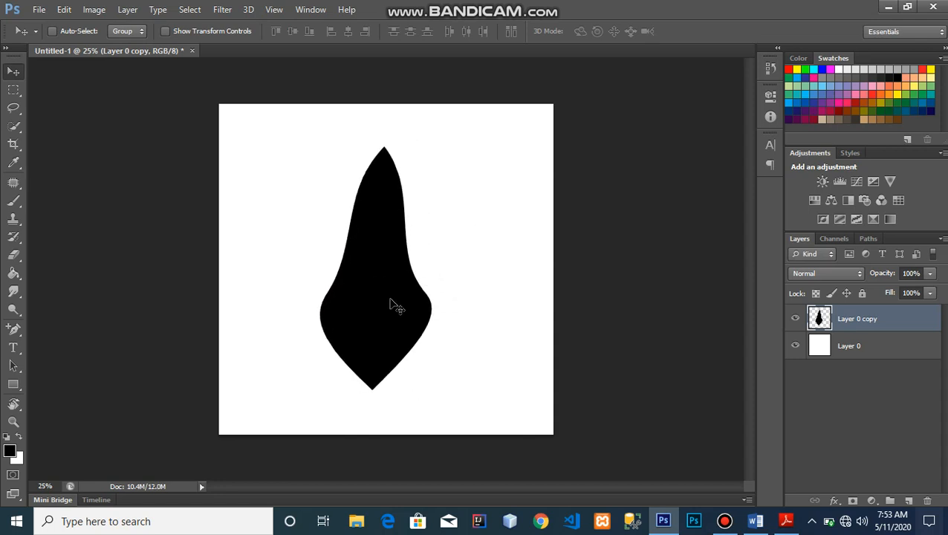
- Delete the black-shape copy layer and clear a large rectangle of Layer 0 to transparency
key(Delete)
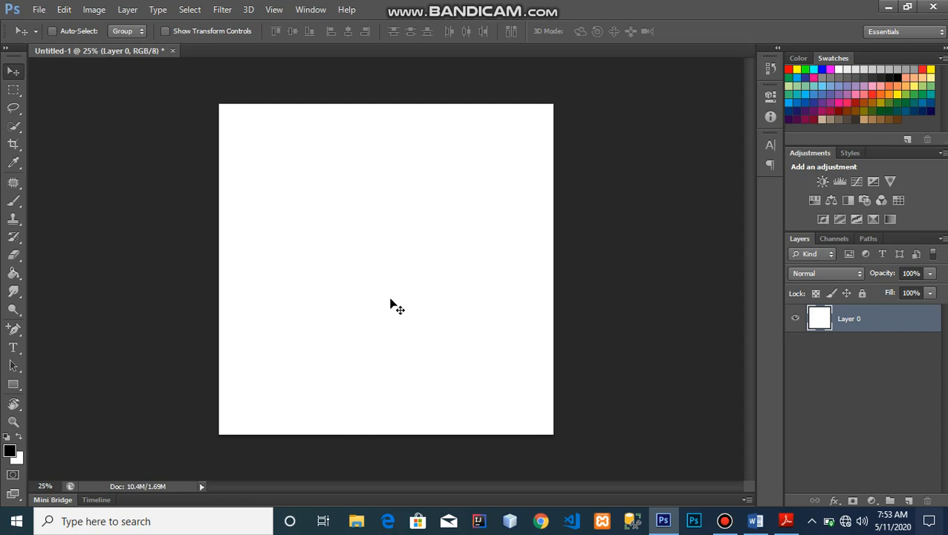
click(11, 91)
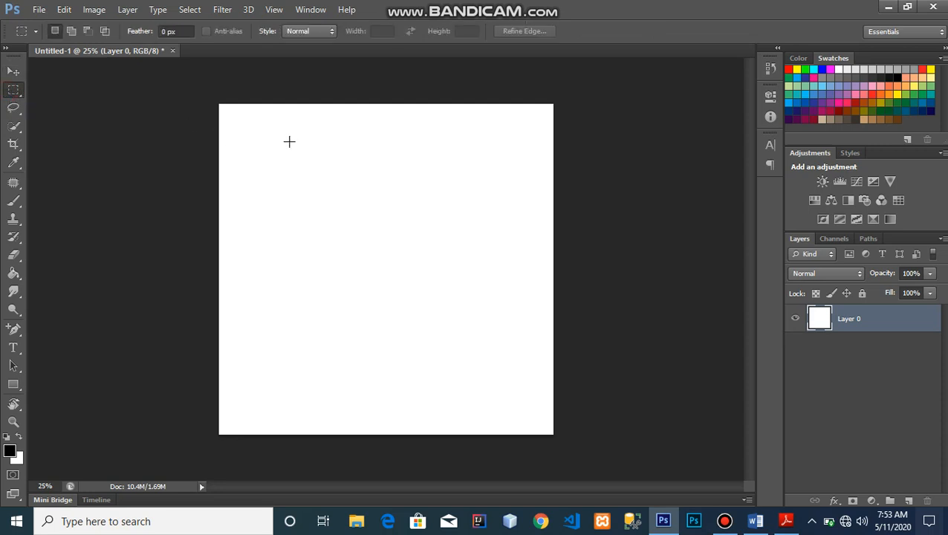
drag(280, 144, 487, 382)
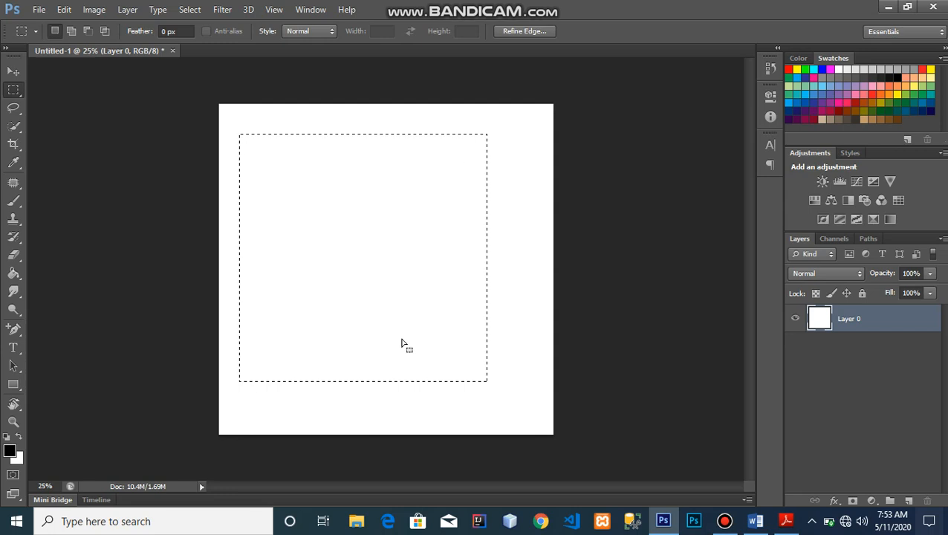
key(Delete)
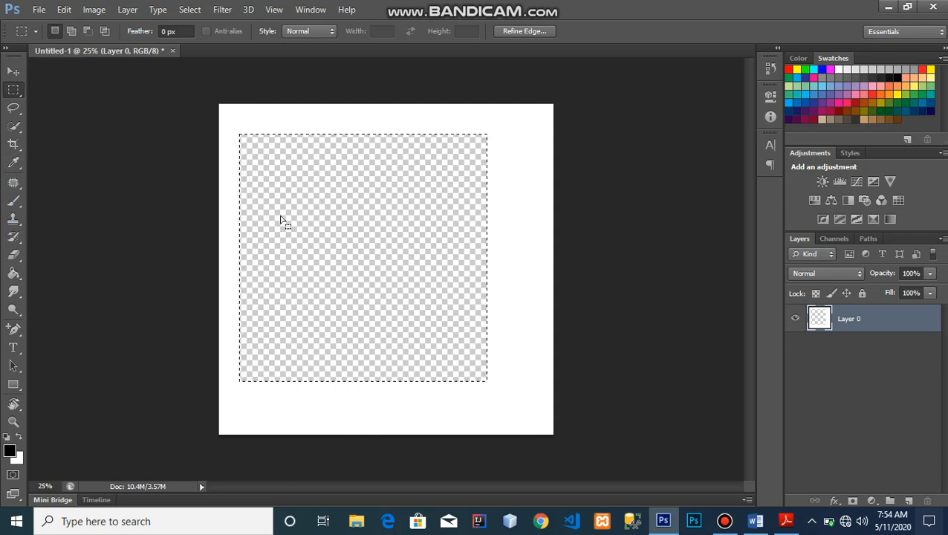
- Shift the rectangular selection slightly down, fill it with white, and deselect
mouse_move(292, 267)
mouse_down()
mouse_move(344, 245)
mouse_move(305, 280)
mouse_move(296, 259)
mouse_up()
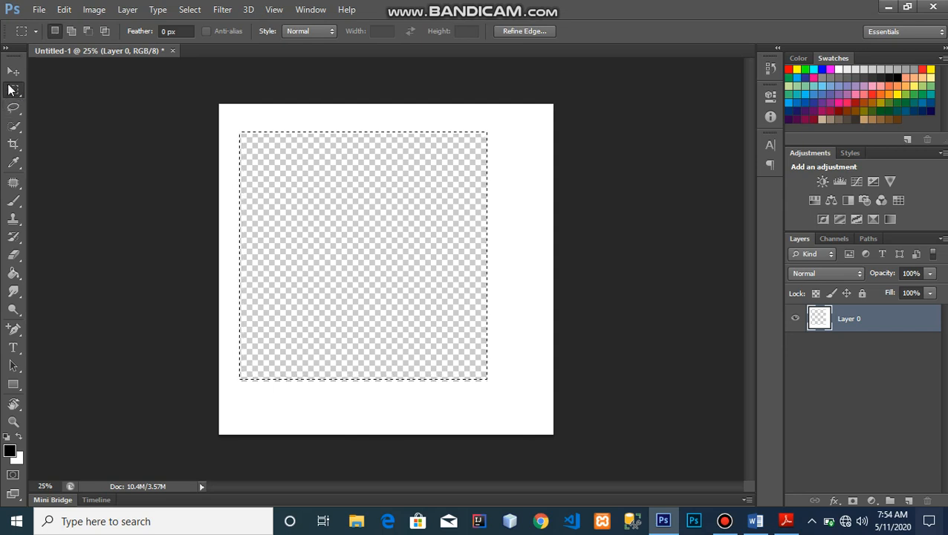
mouse_move(379, 237)
mouse_down()
mouse_move(434, 203)
mouse_move(375, 251)
mouse_up()
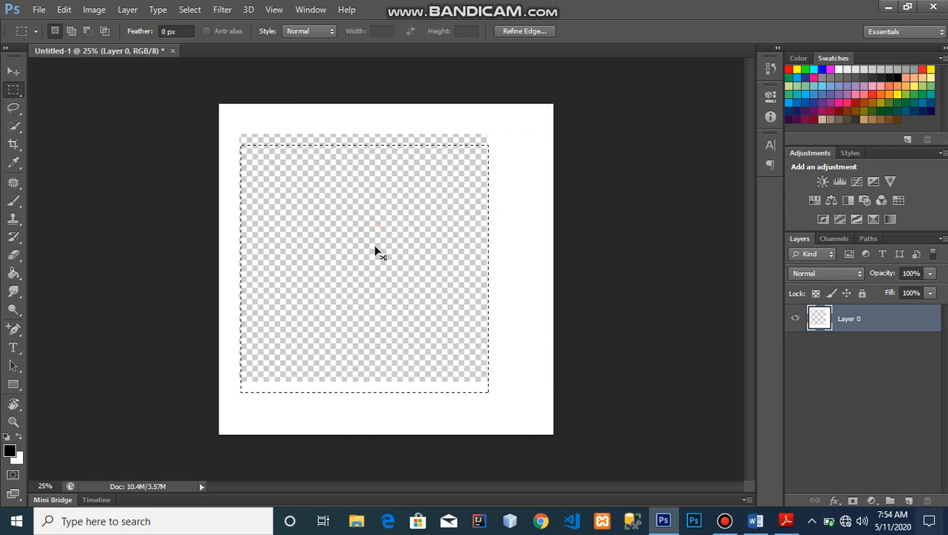
key(ctrl+z)
key(ctrl+BackSpace)
key(ctrl+d)
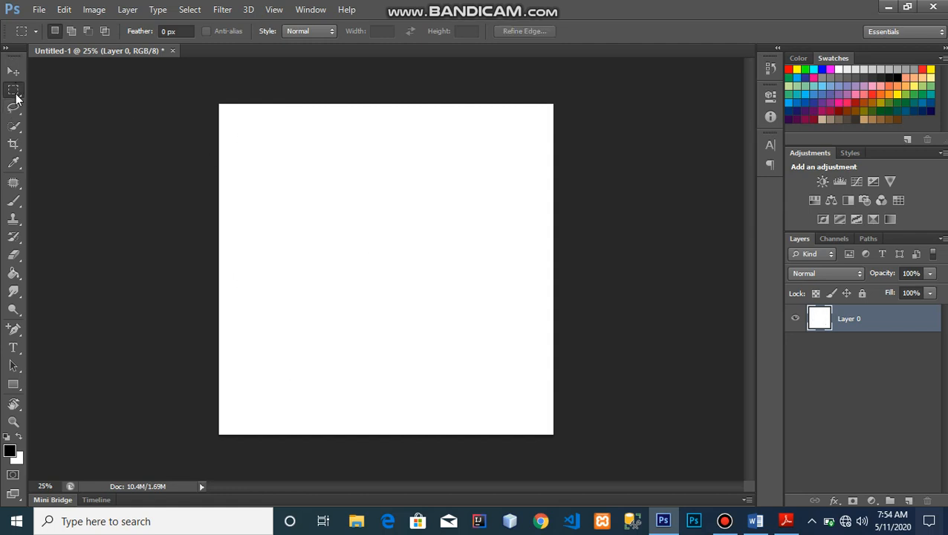
right_click(16, 95)
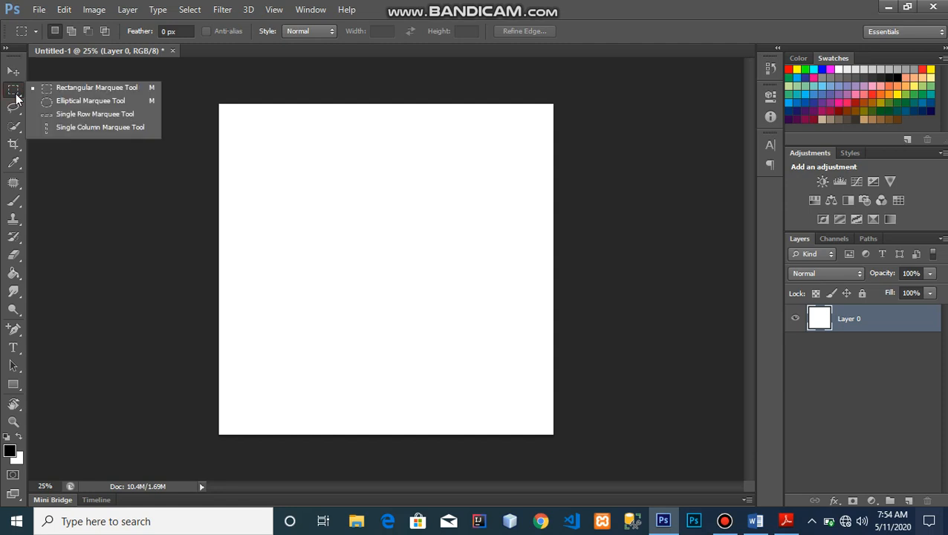
- Draw a circular Elliptical Marquee selection mid-canvas, reposition it, clear its white pixels, then undo
click(45, 153)
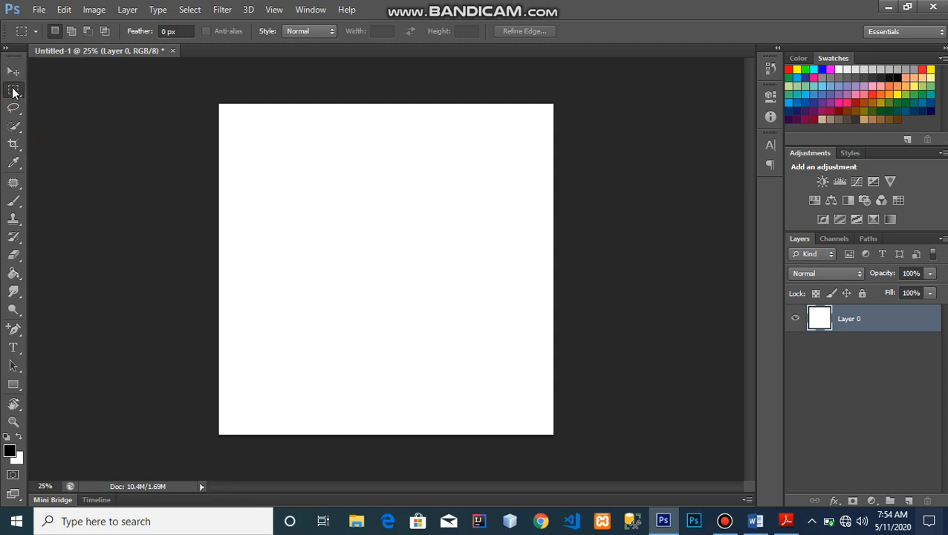
right_click(12, 91)
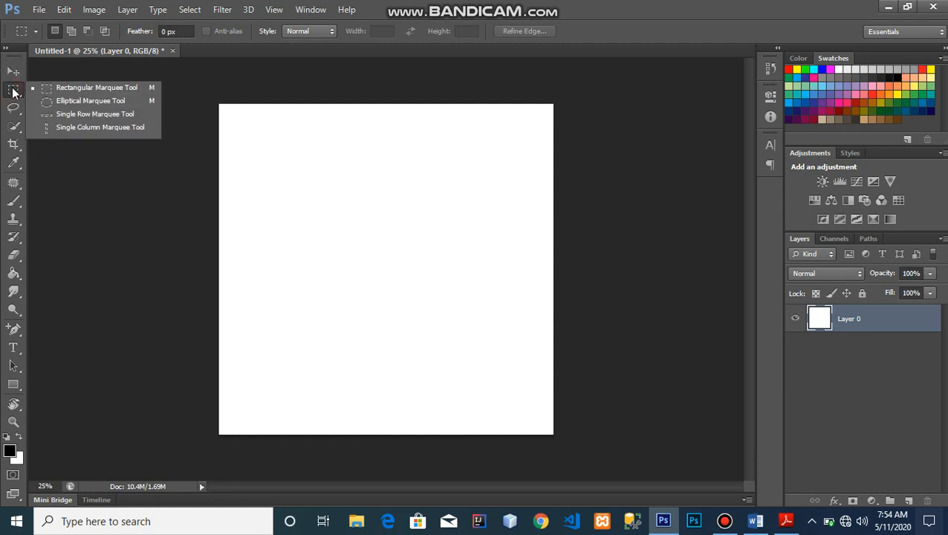
click(66, 100)
drag(302, 140, 475, 322)
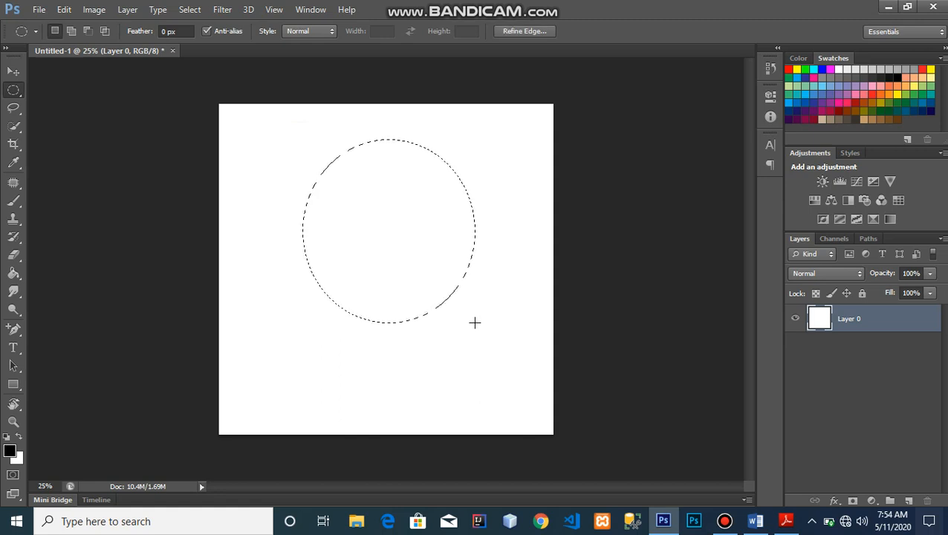
click(384, 253)
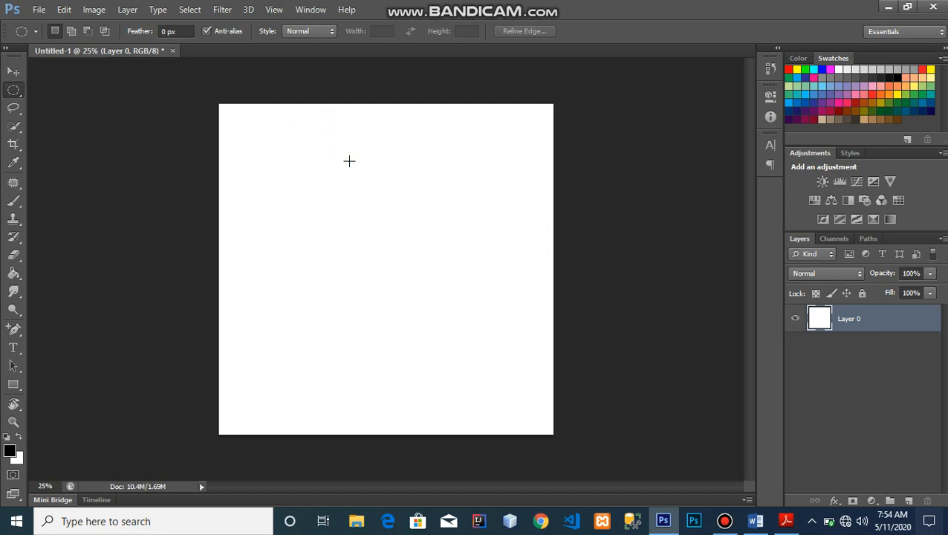
drag(349, 160, 422, 303)
drag(335, 150, 387, 276)
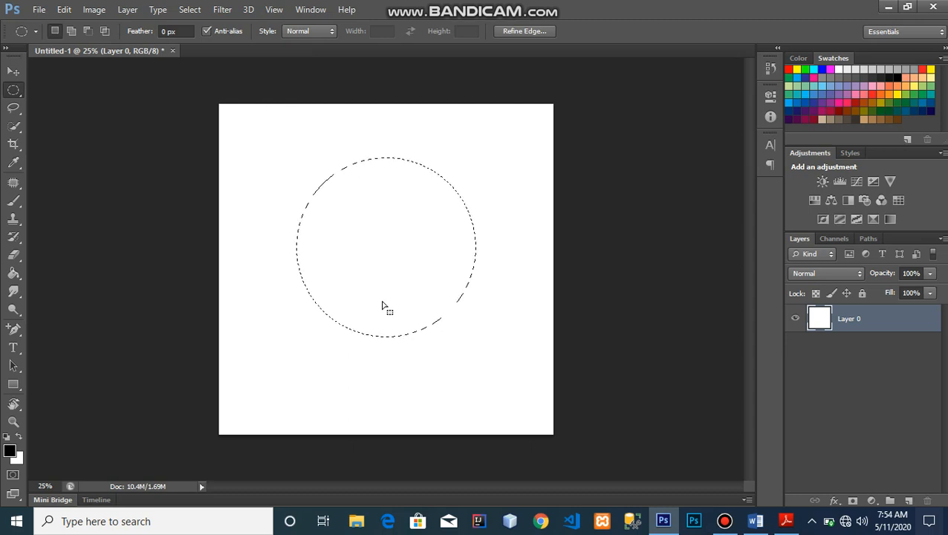
key(Delete)
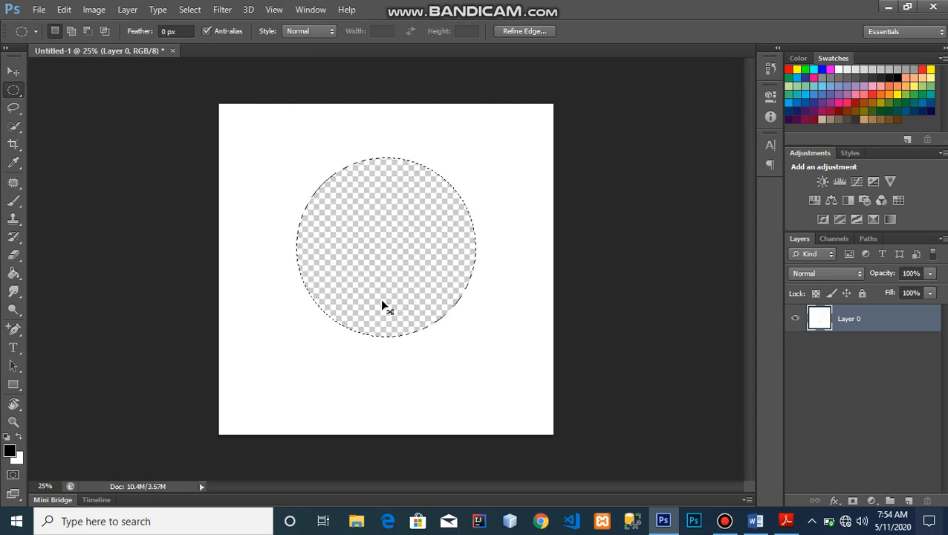
key(ctrl+z)
- Place images (52).jpeg from the backgrounds folder into the document with File > Place
click(34, 11)
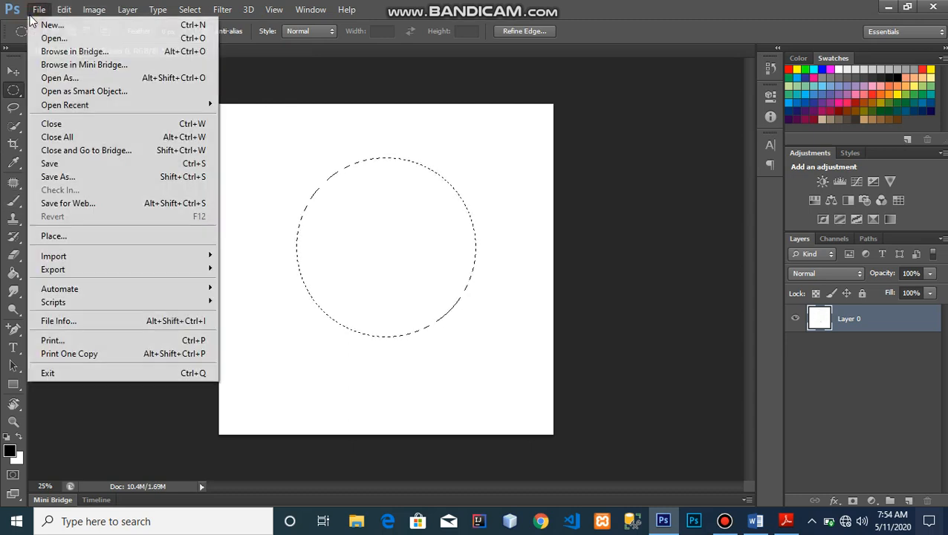
click(77, 236)
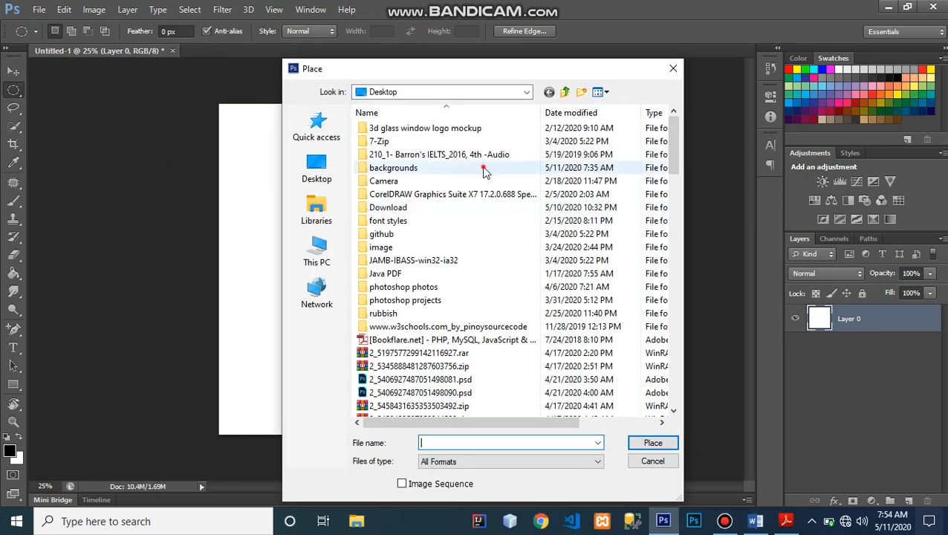
double_click(483, 168)
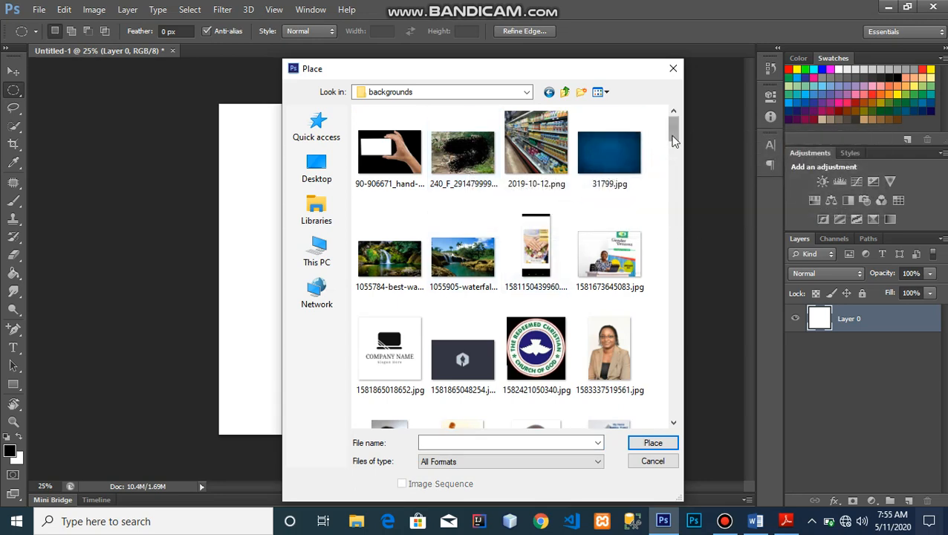
drag(673, 140, 689, 283)
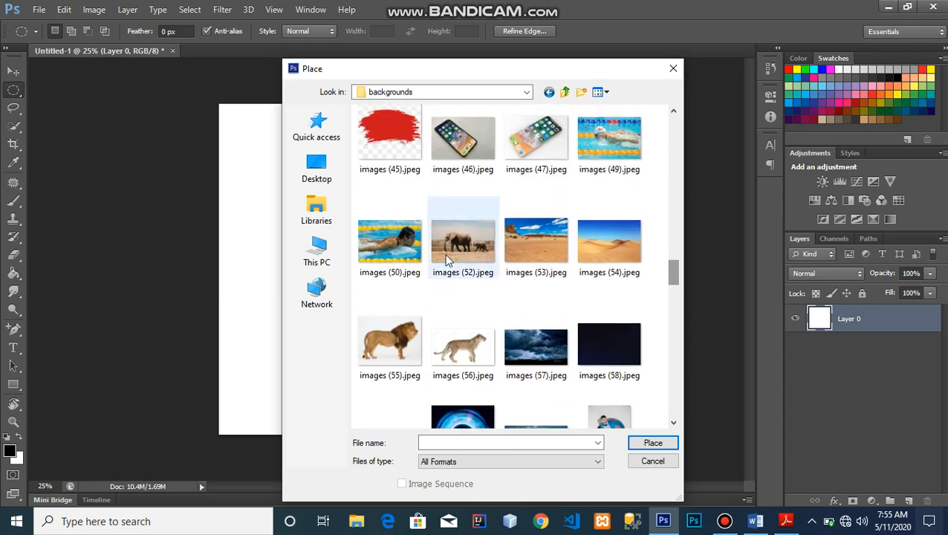
click(471, 234)
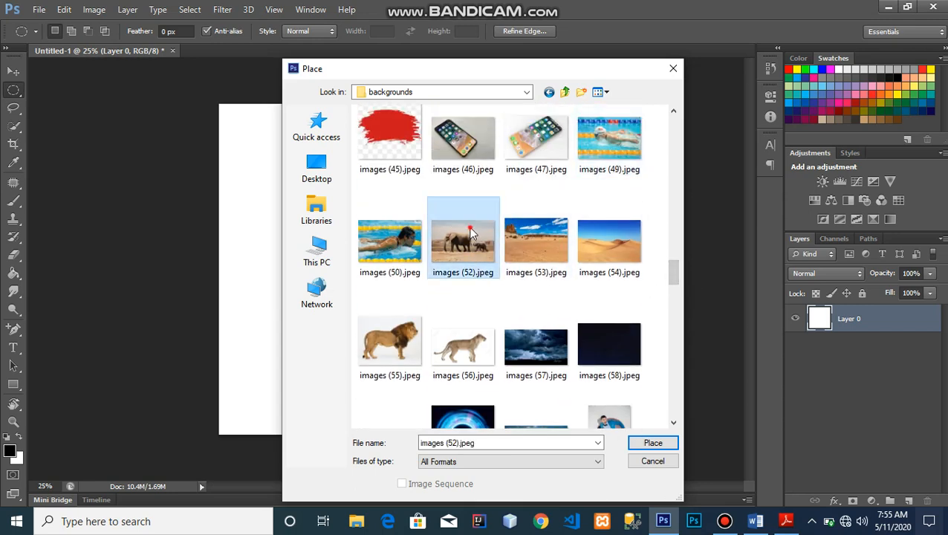
double_click(470, 234)
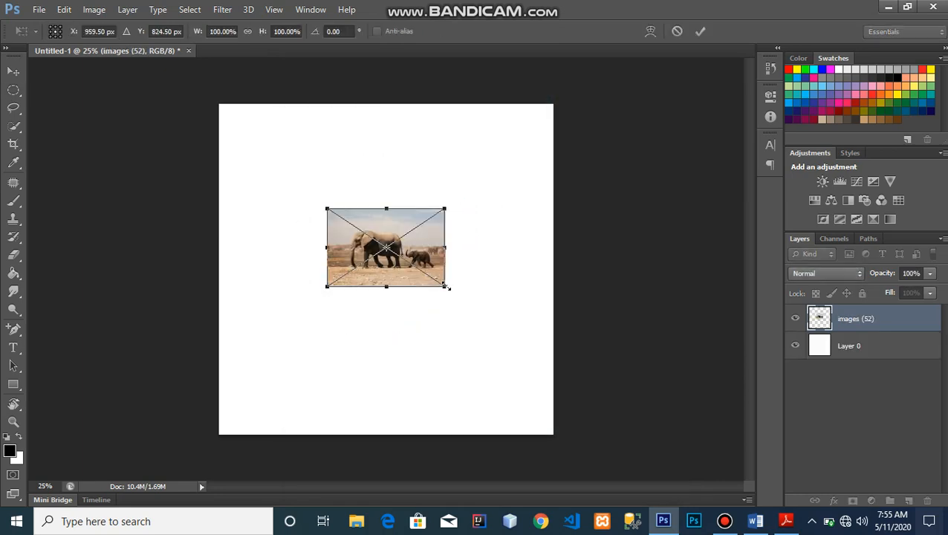
- Scale the placed elephant photo proportionally to about 278% across the canvas and commit
drag(444, 286, 518, 389)
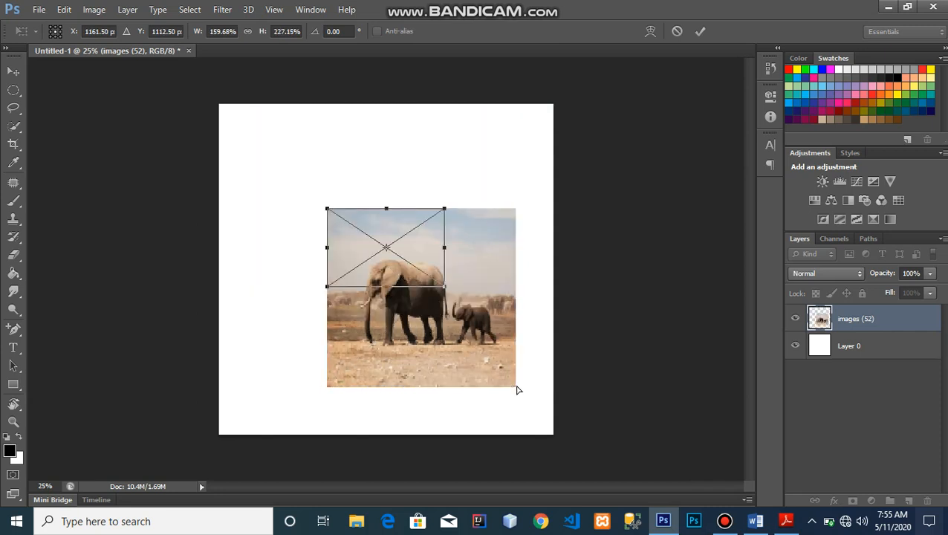
key(ctrl+z)
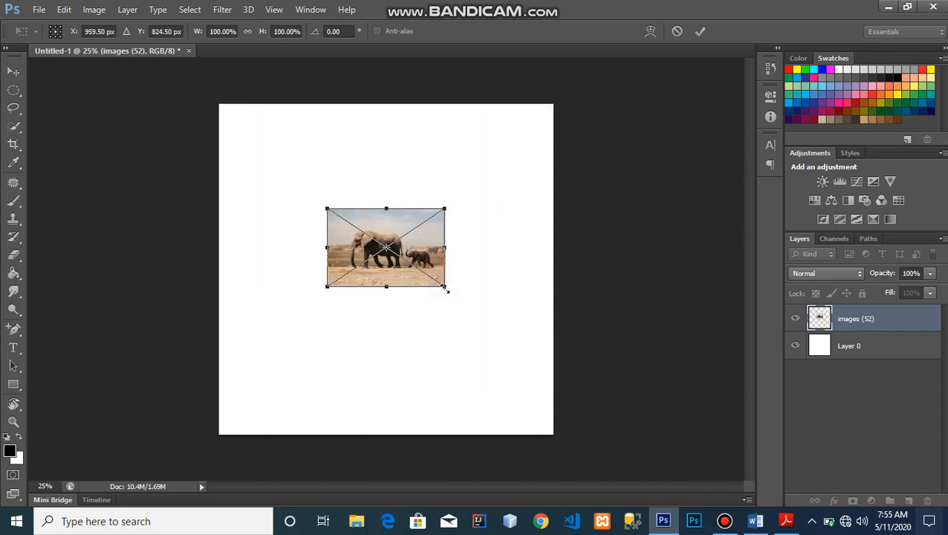
drag(444, 288, 534, 384)
key(Return)
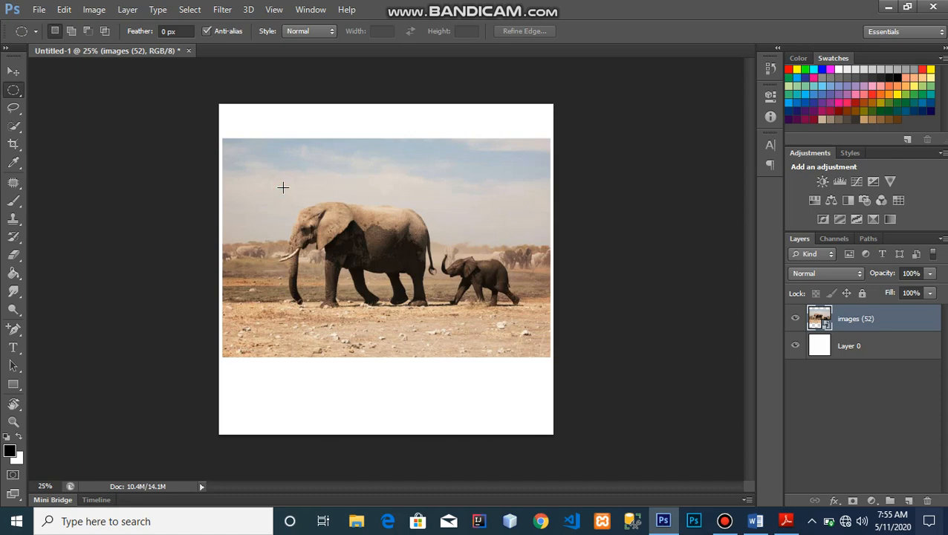
- Circle-select the big elephant, dismiss the not-editable error, and rasterize the images (52) layer
drag(283, 187, 383, 289)
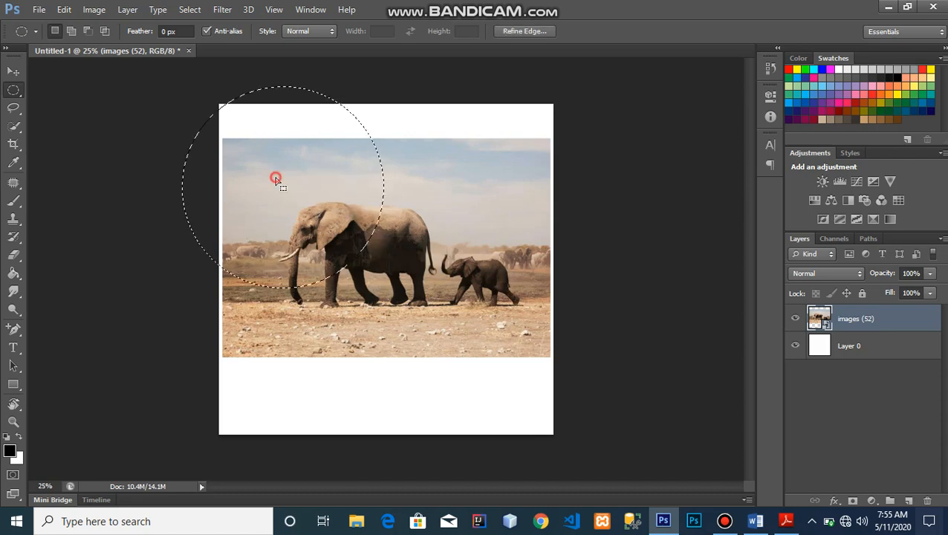
drag(273, 178, 338, 246)
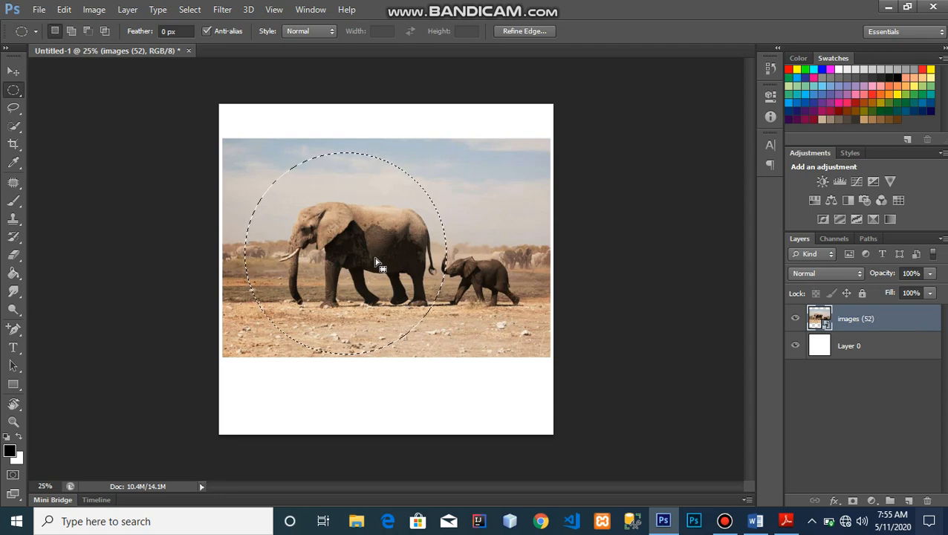
key(Delete)
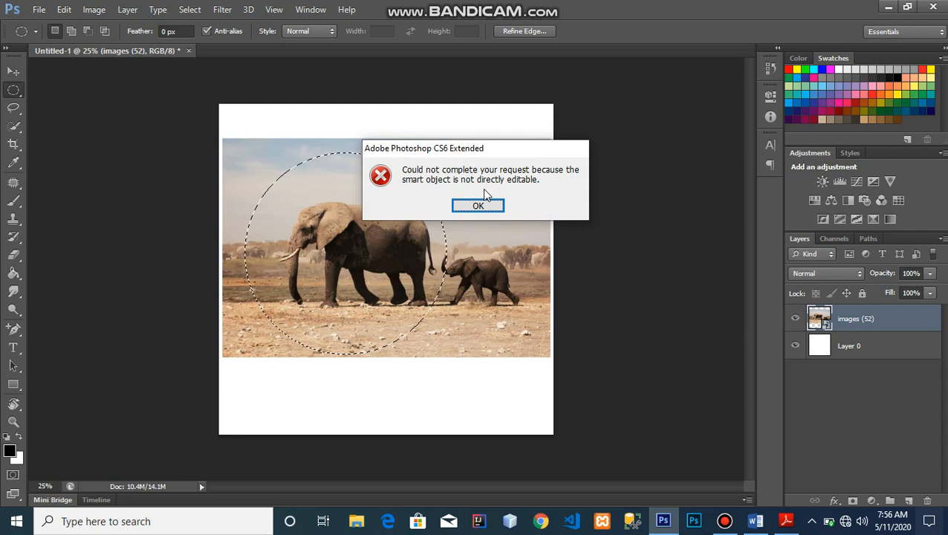
click(479, 205)
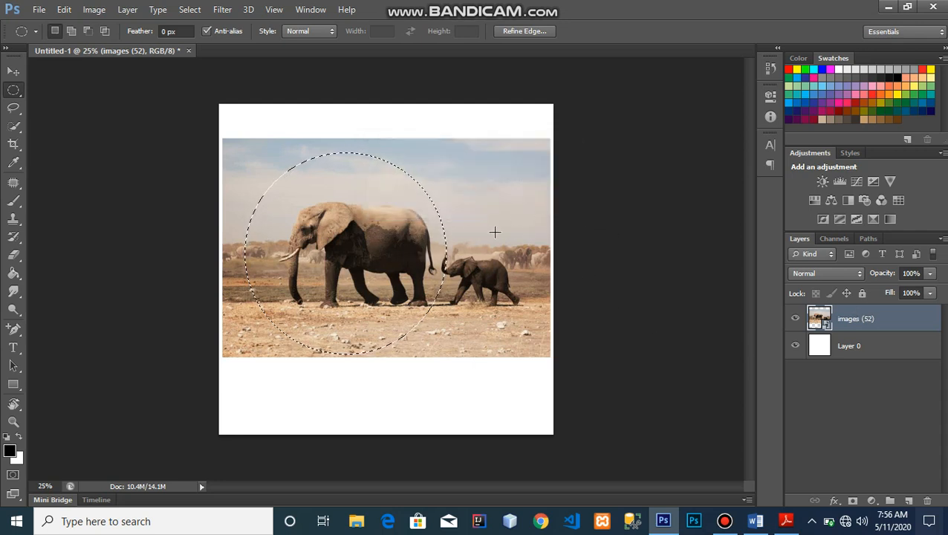
right_click(890, 324)
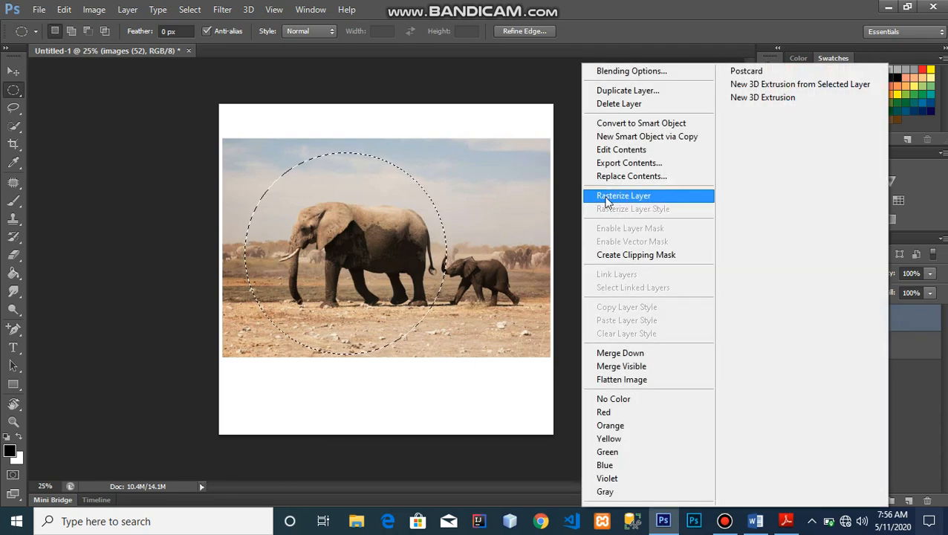
click(649, 199)
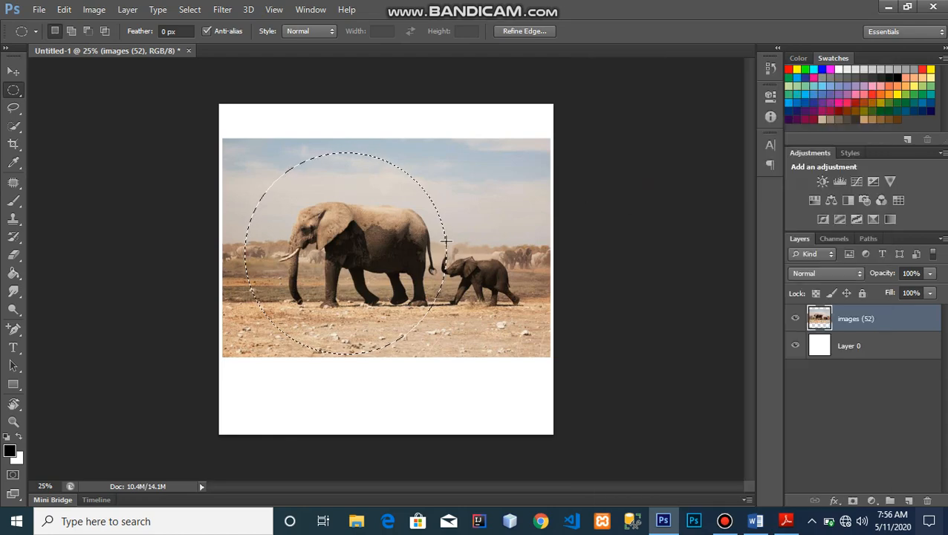